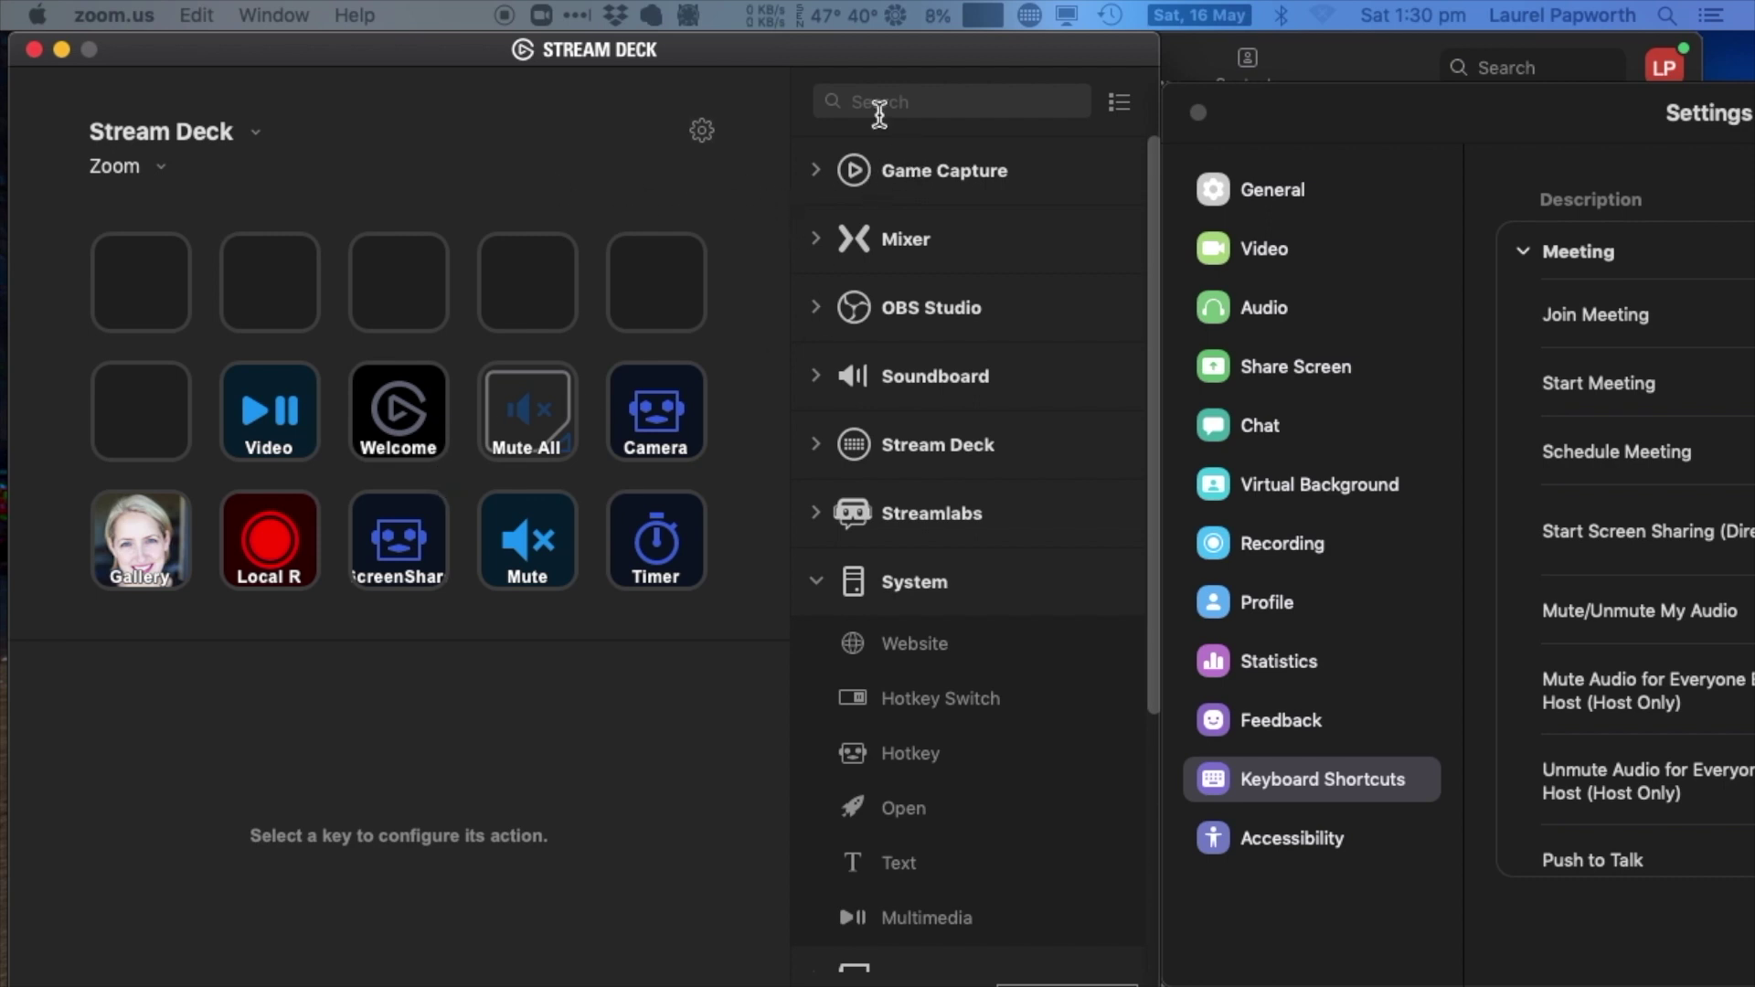
- Place a System Hotkey action on the empty top-left key
click(885, 585)
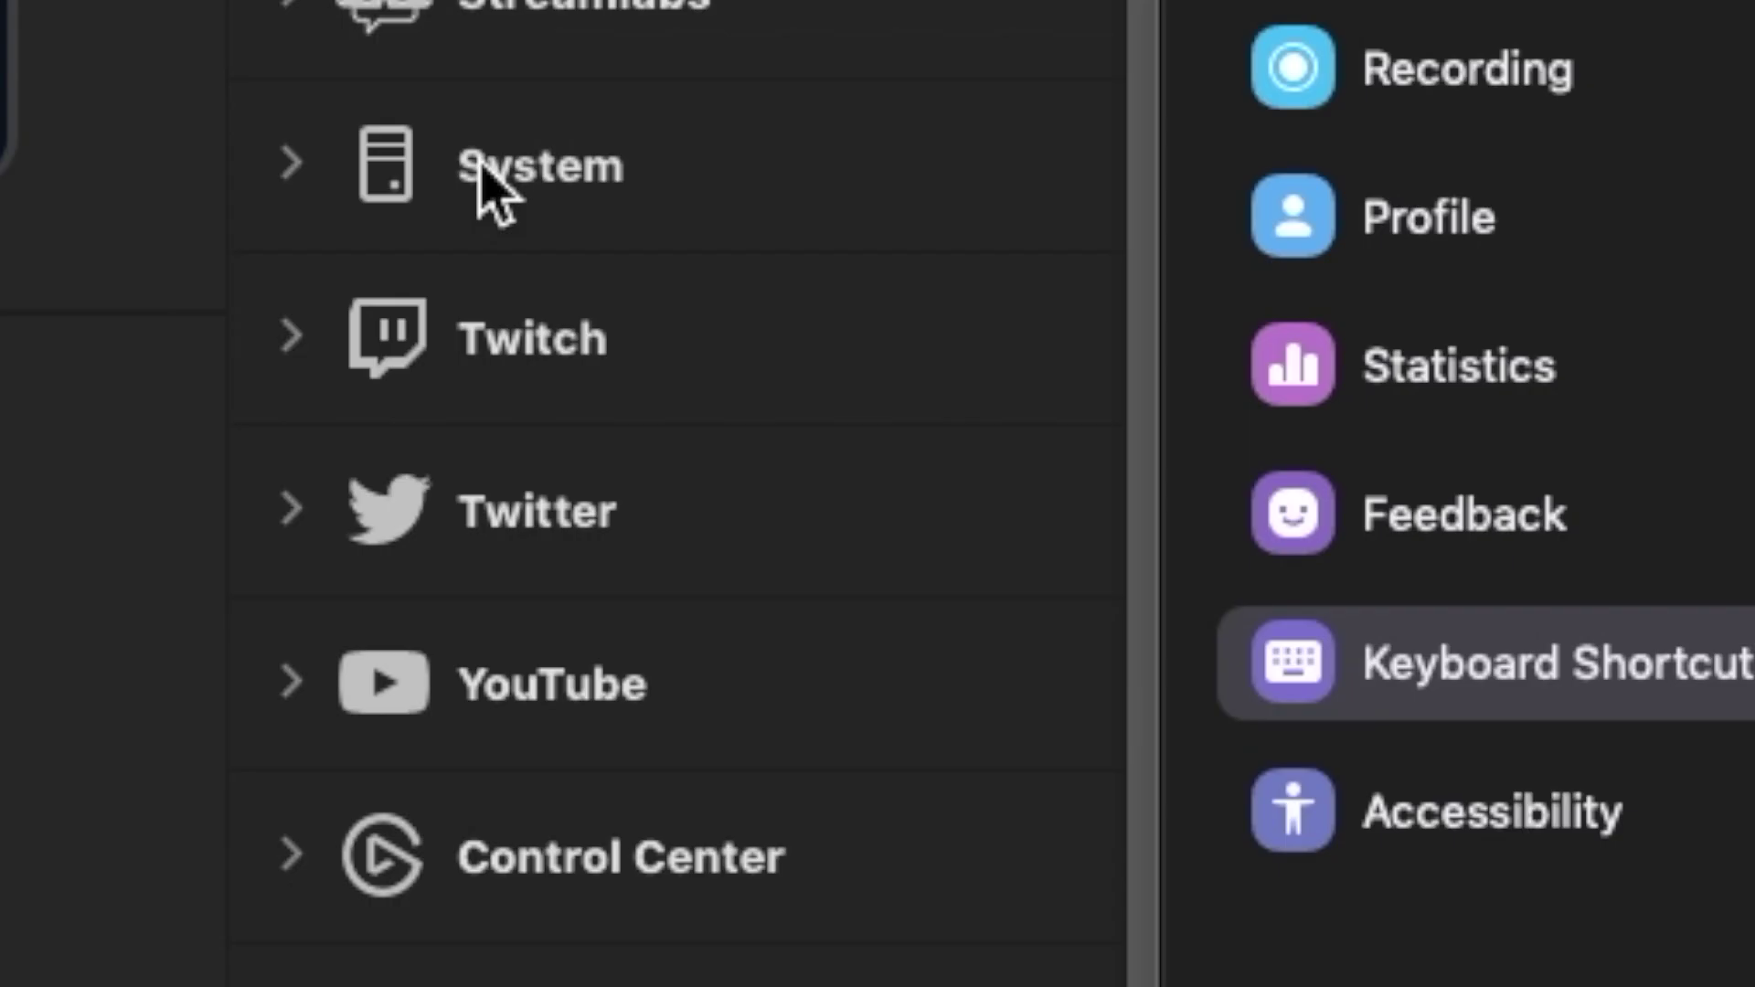
click(890, 589)
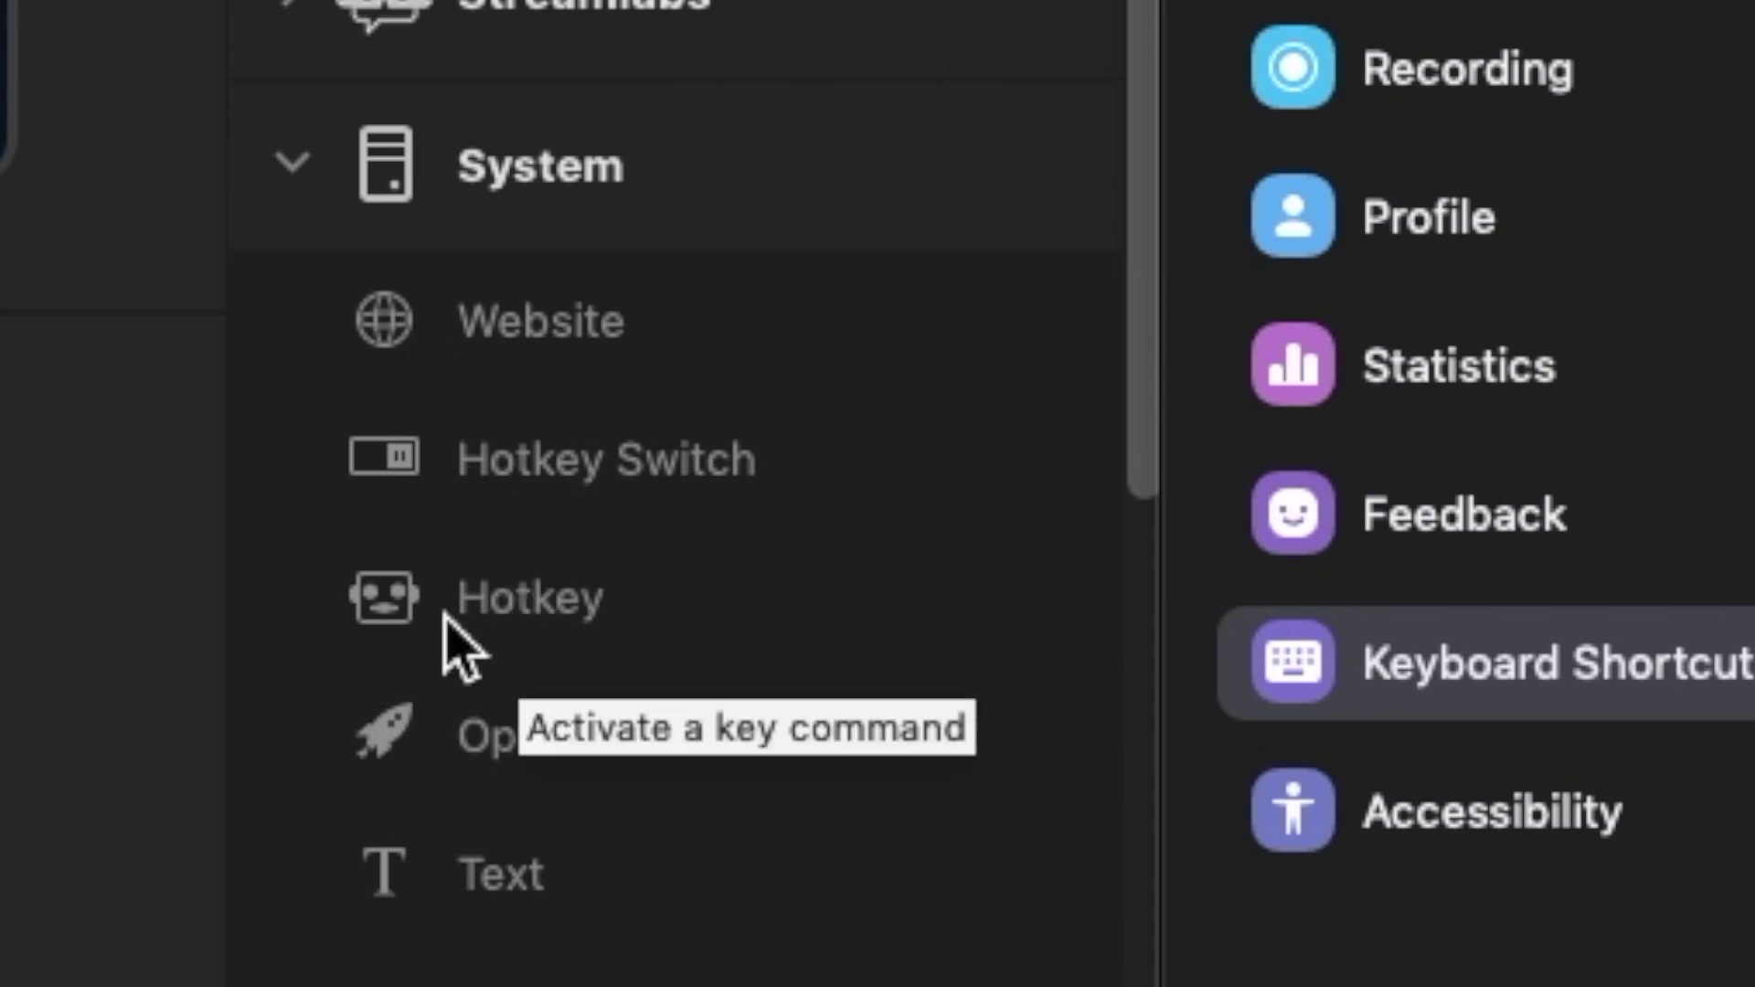
click(405, 596)
drag(405, 599, 137, 294)
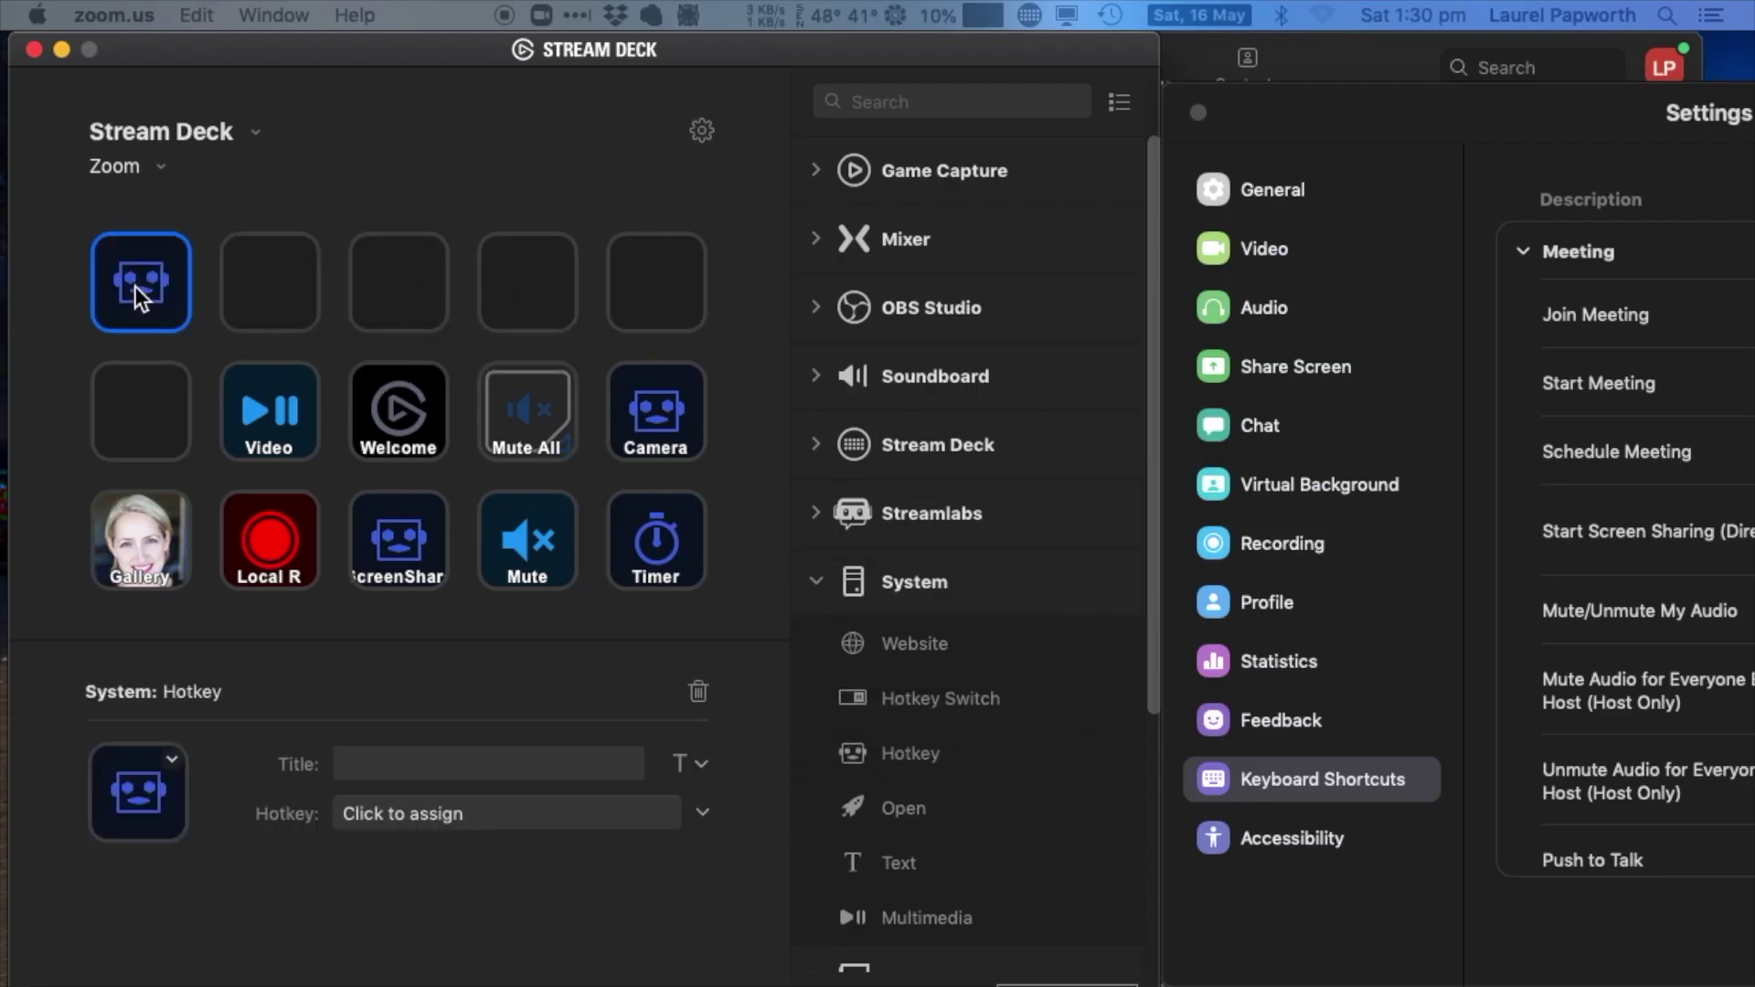
drag(1307, 92, 837, 91)
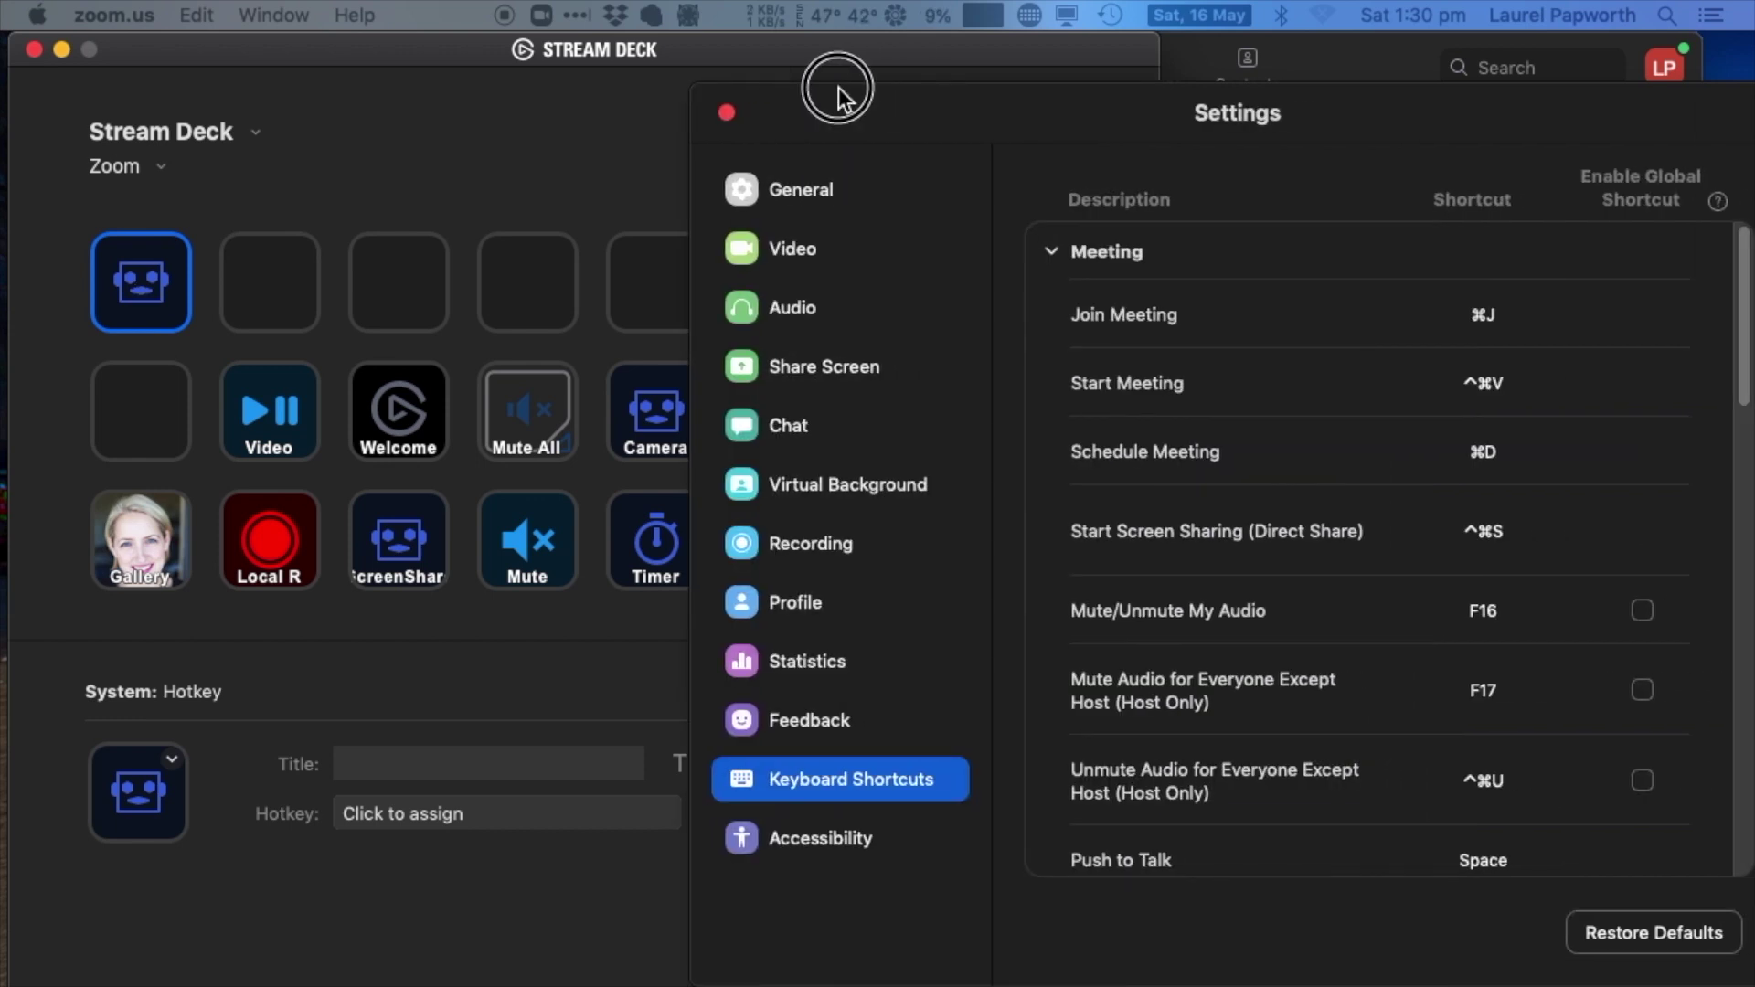
drag(838, 89, 1292, 91)
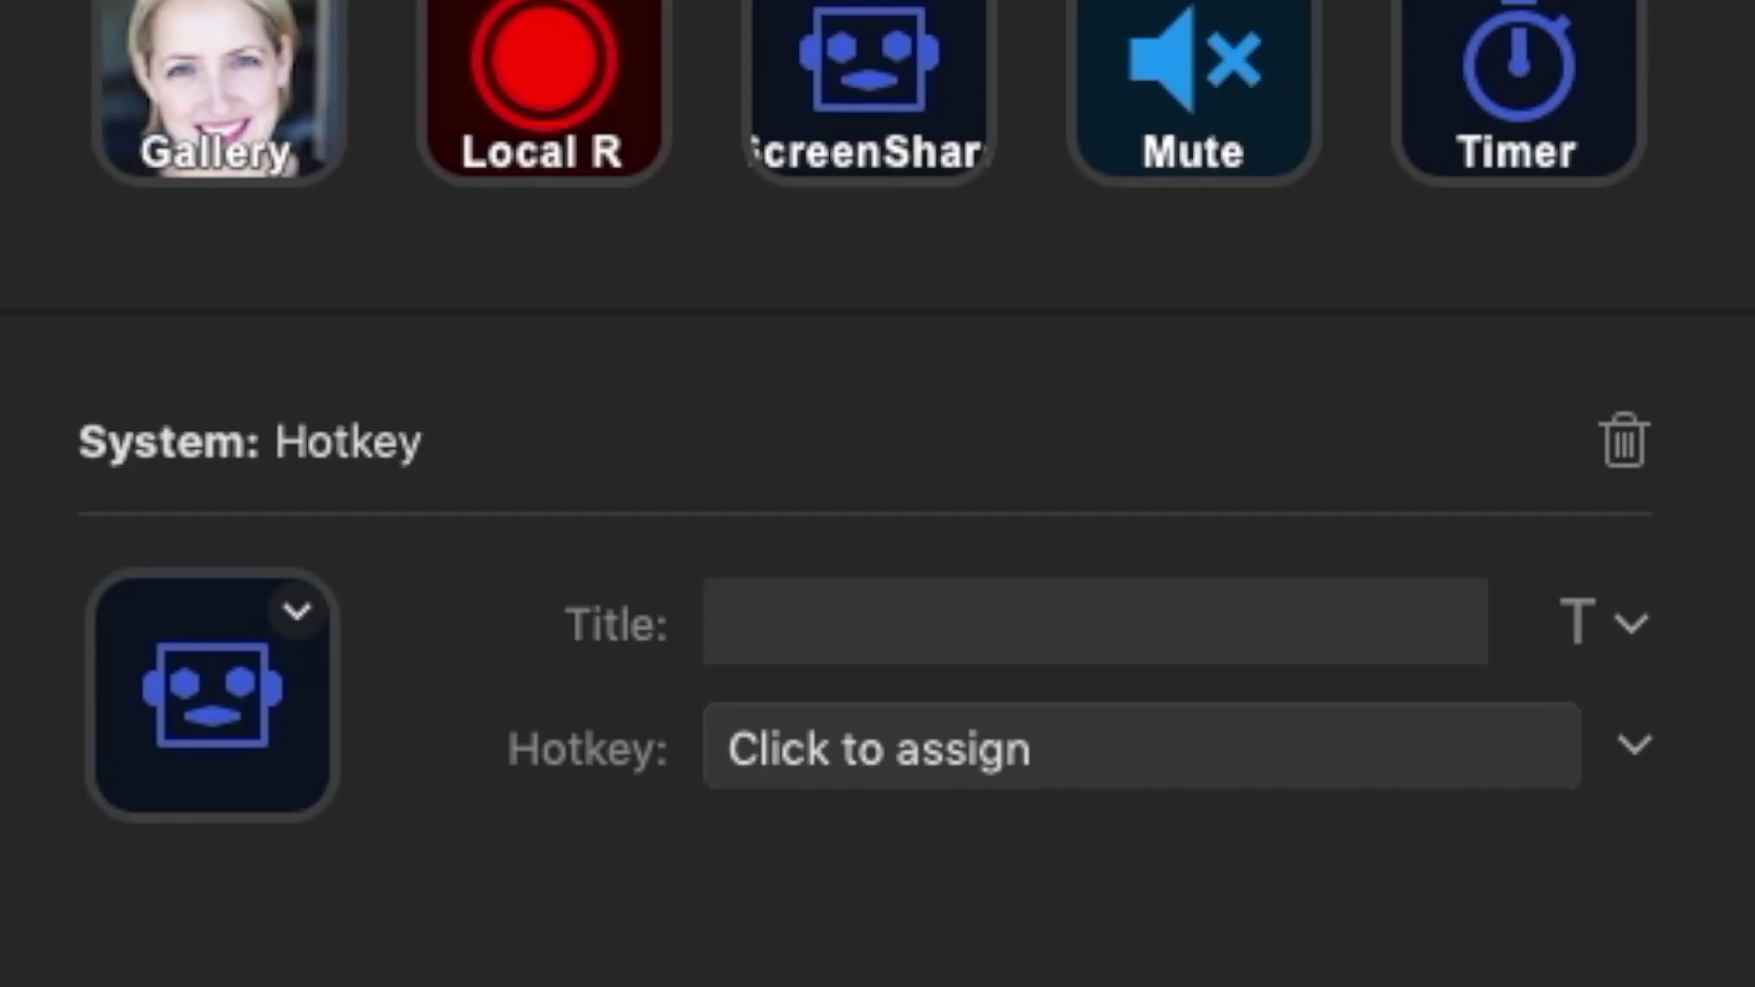
- Title the key 'Mute' and assign it the F16 hotkey
click(393, 767)
text(Muste)
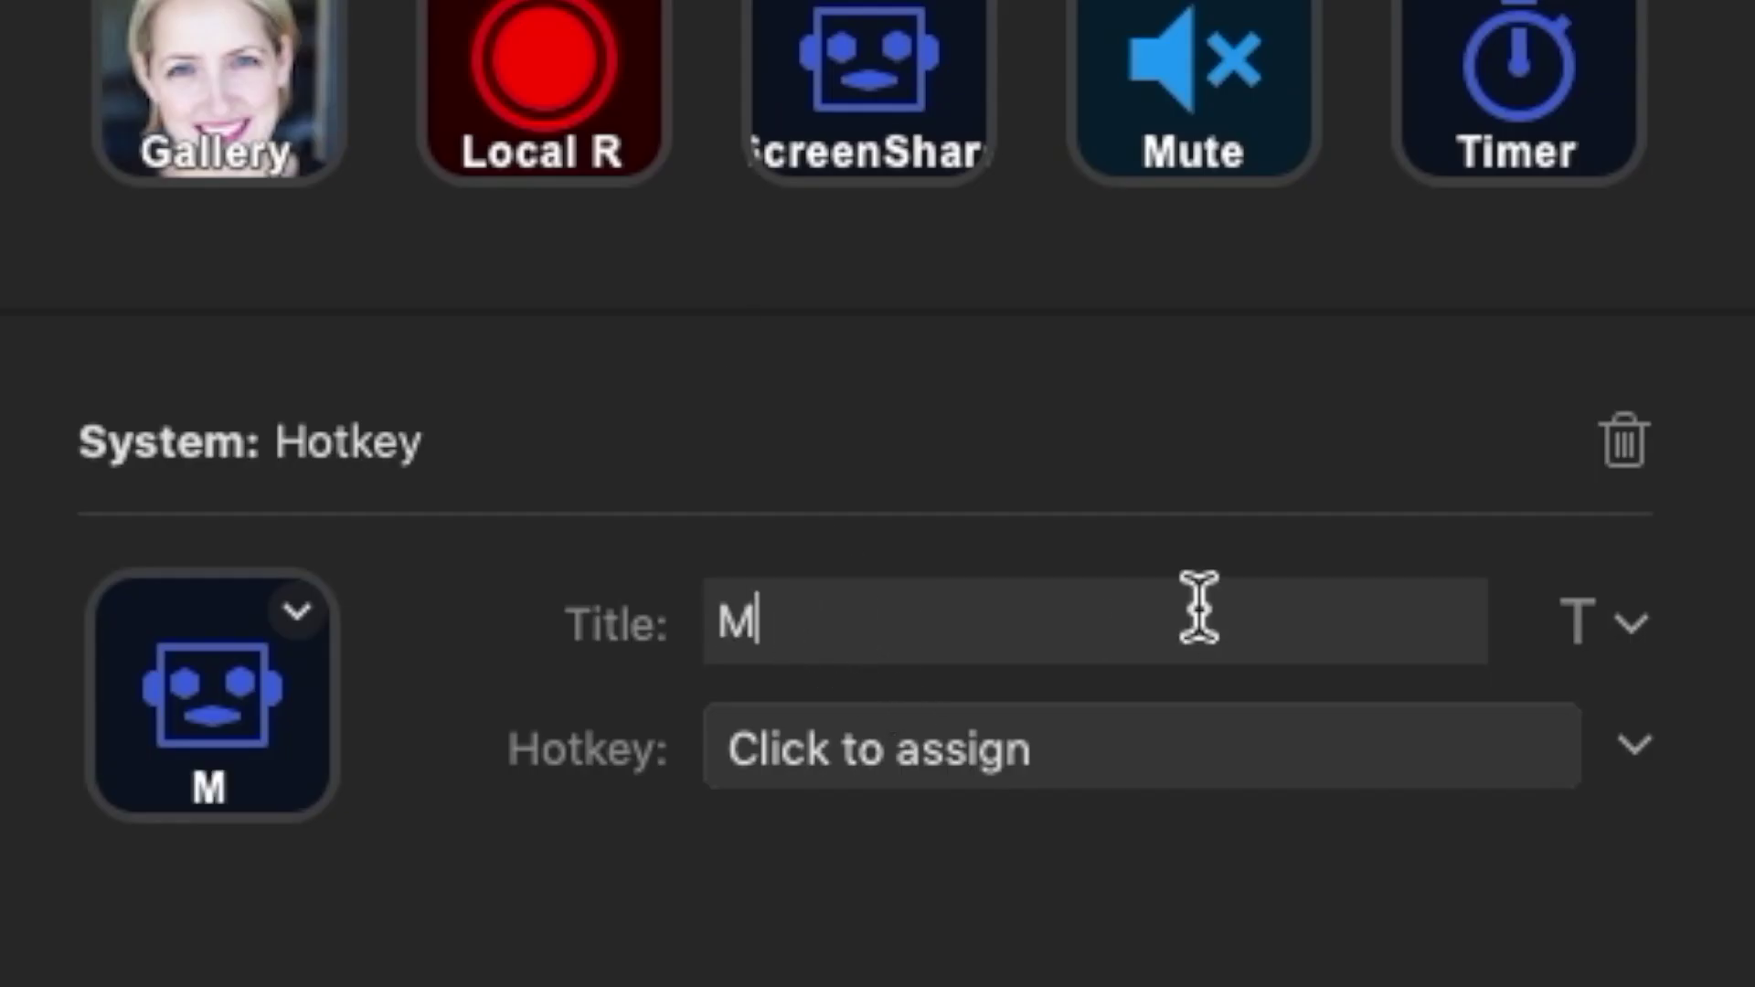
key(BackSpace)
key(BackSpace)
key(BackSpace)
text(te)
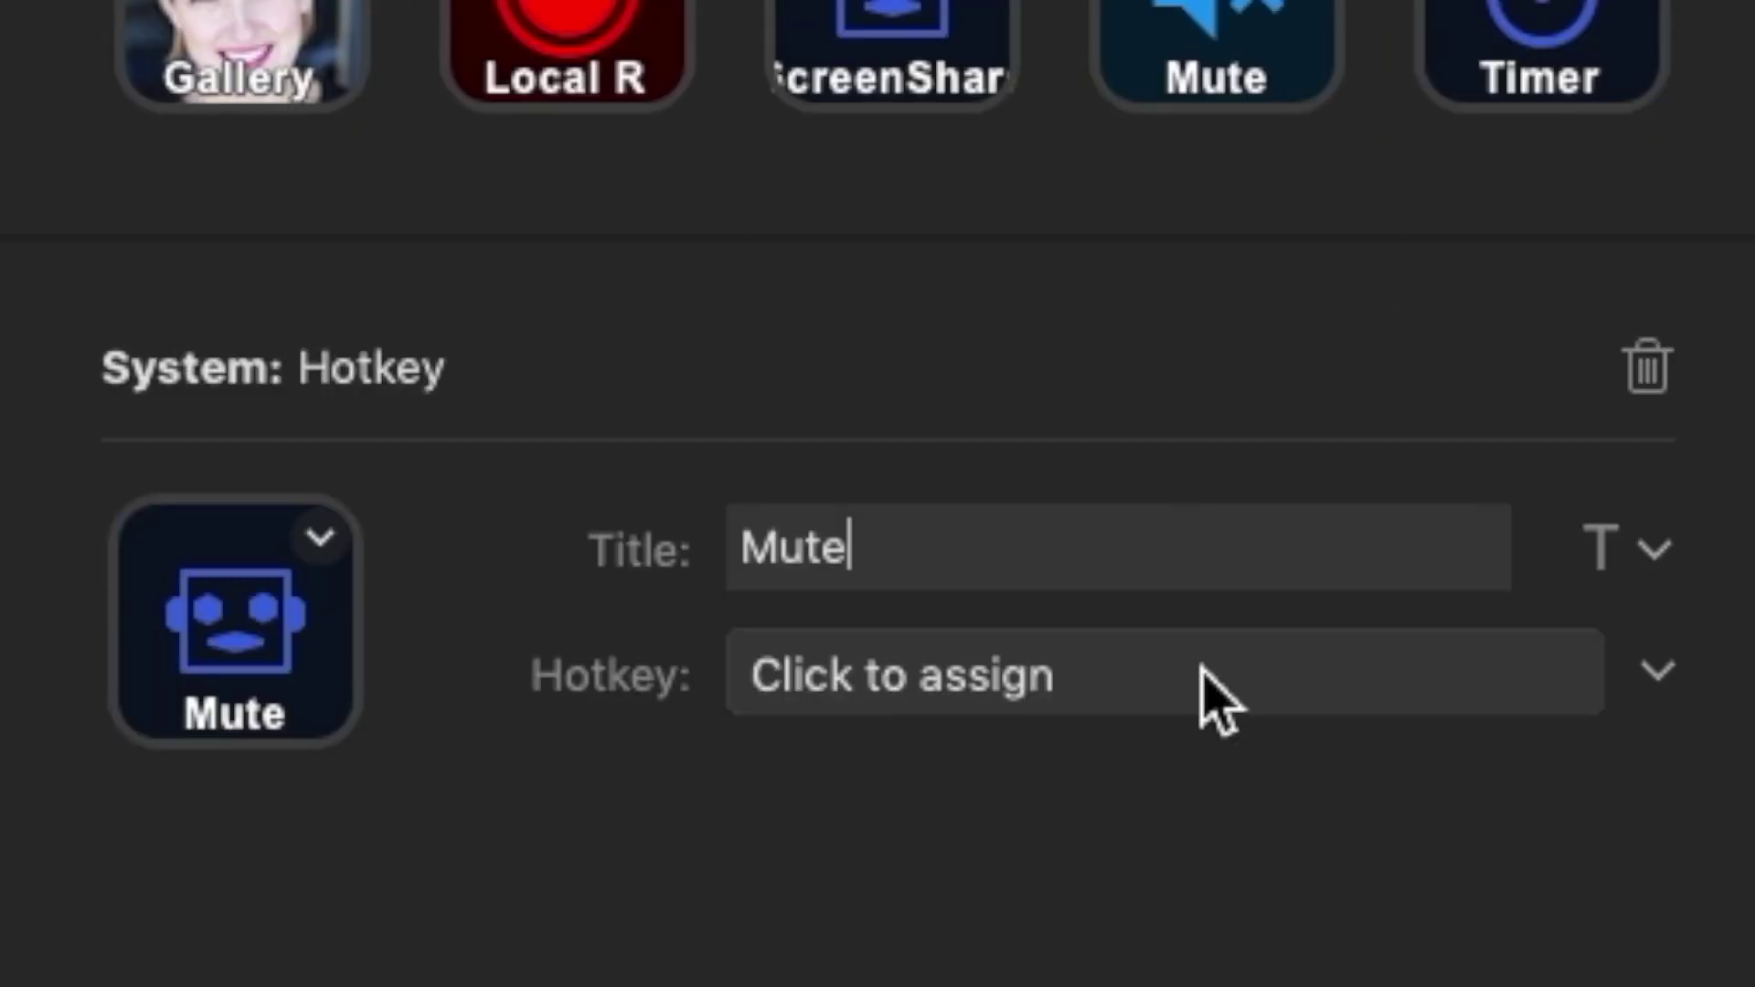
click(1189, 630)
key(F16)
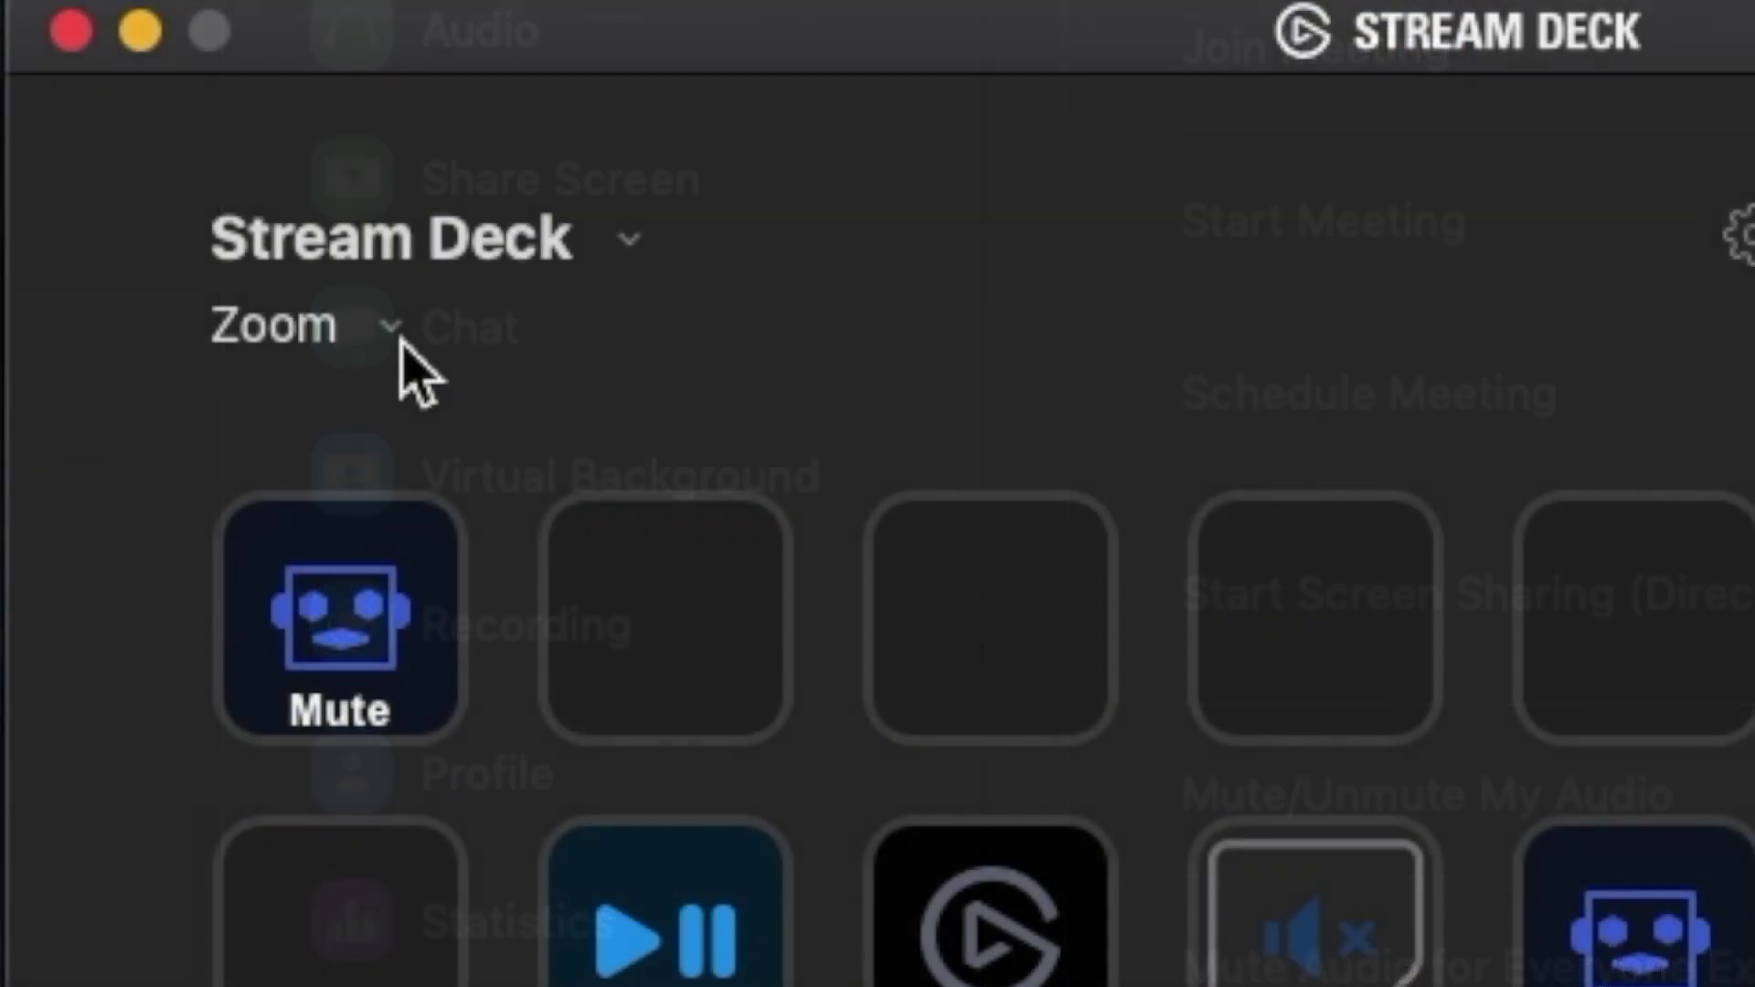
click(400, 334)
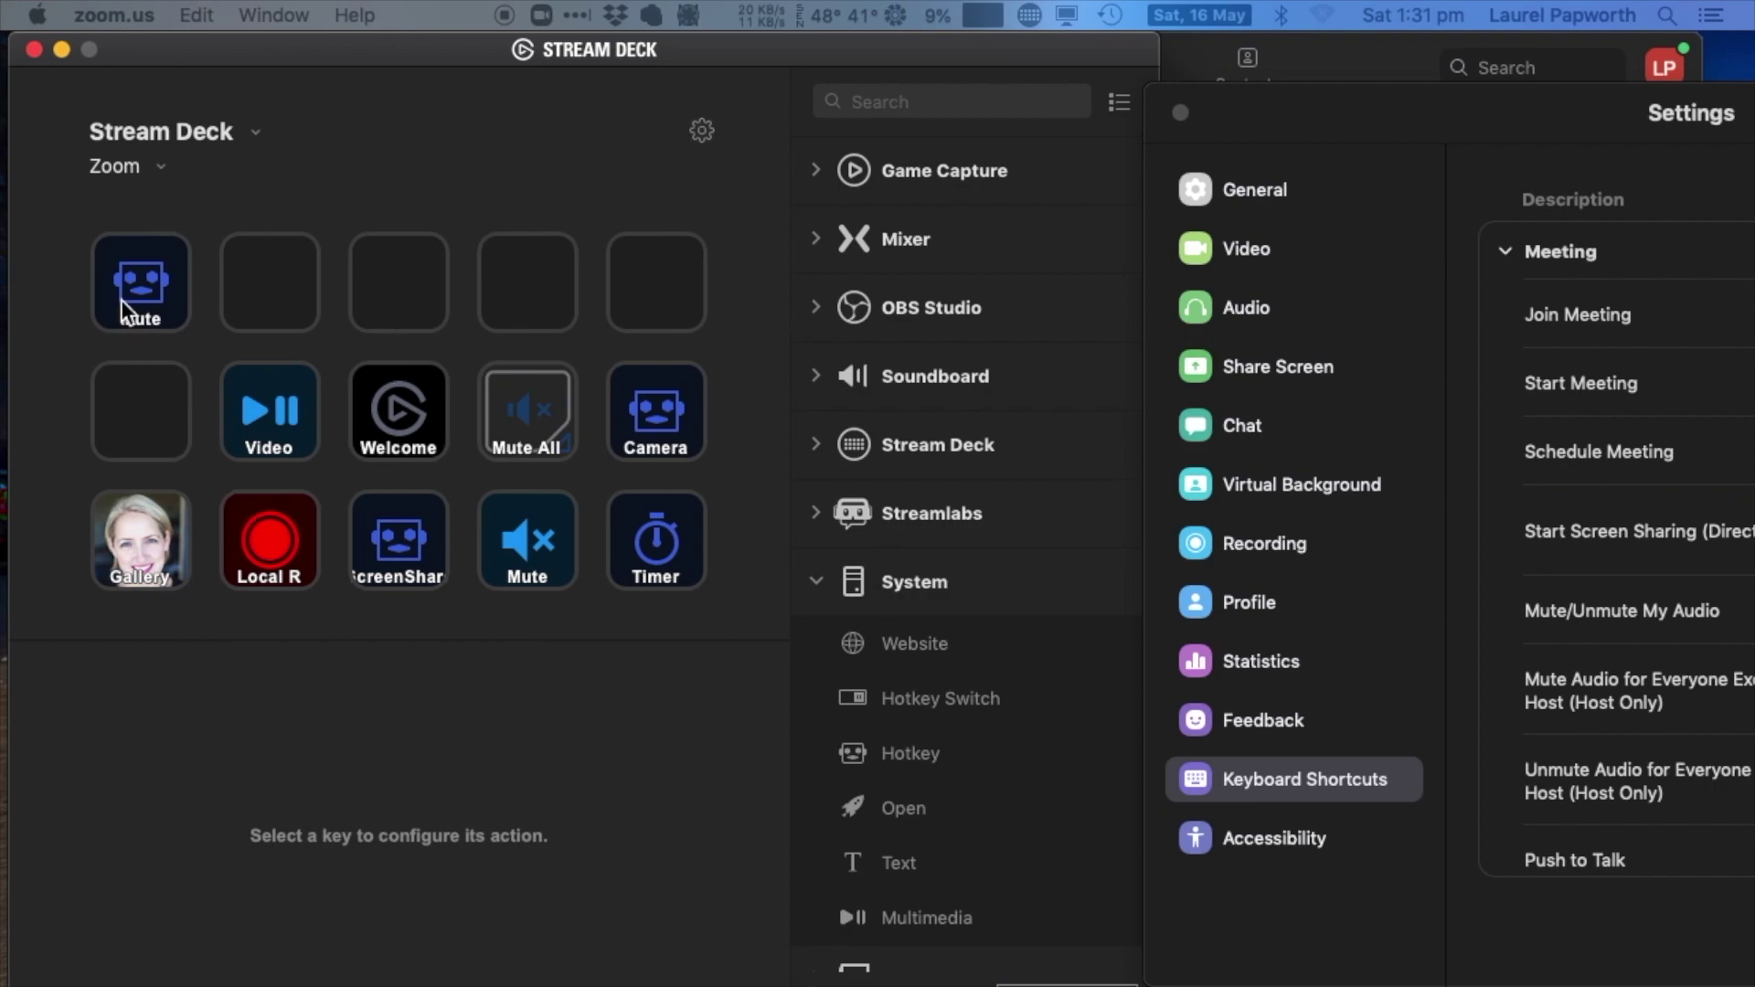
click(127, 301)
click(170, 758)
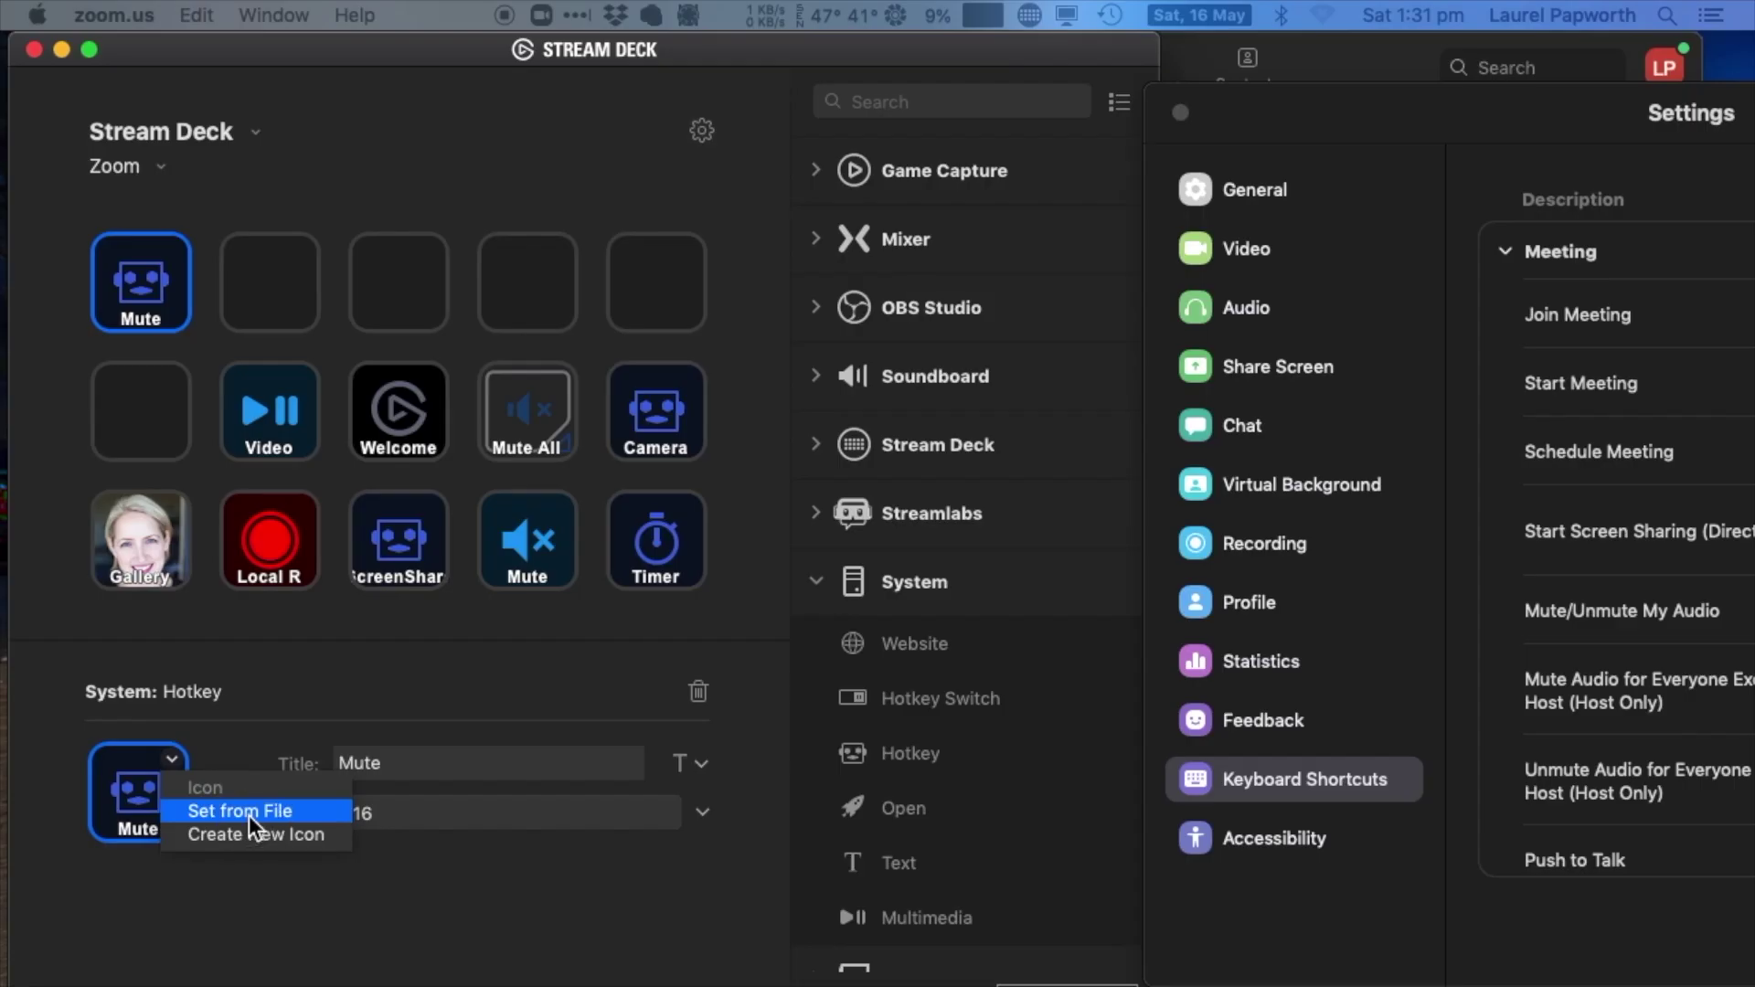
click(806, 391)
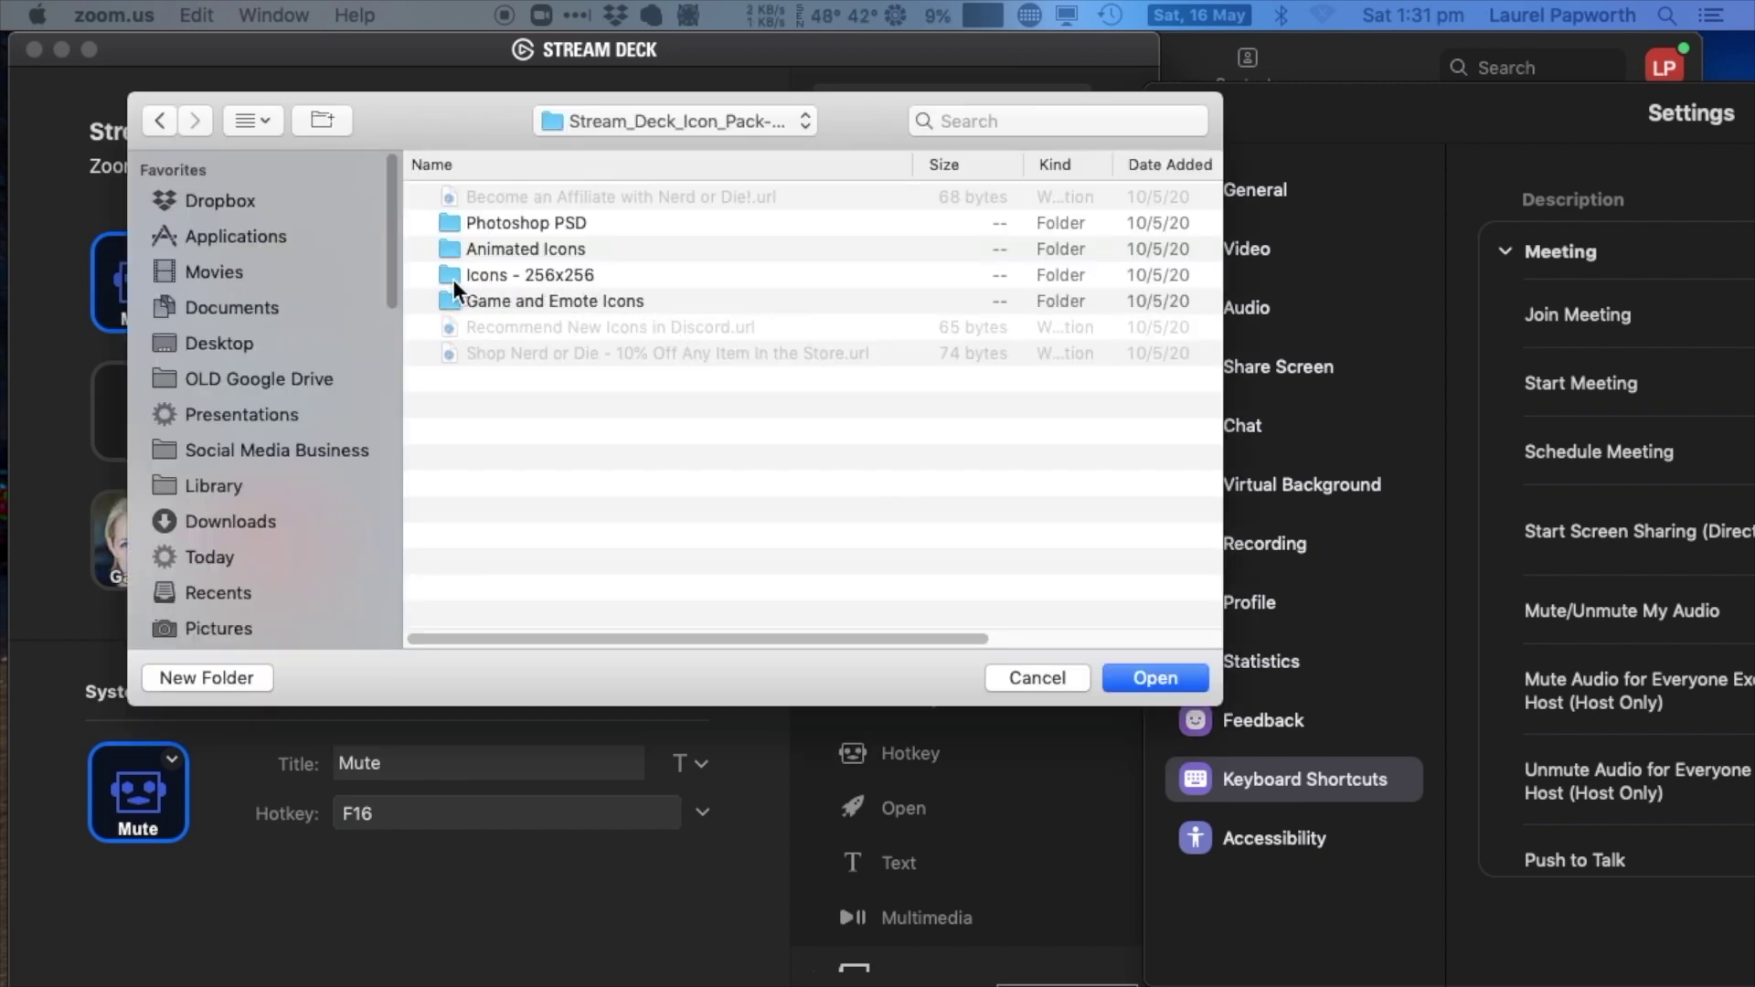
double_click(452, 276)
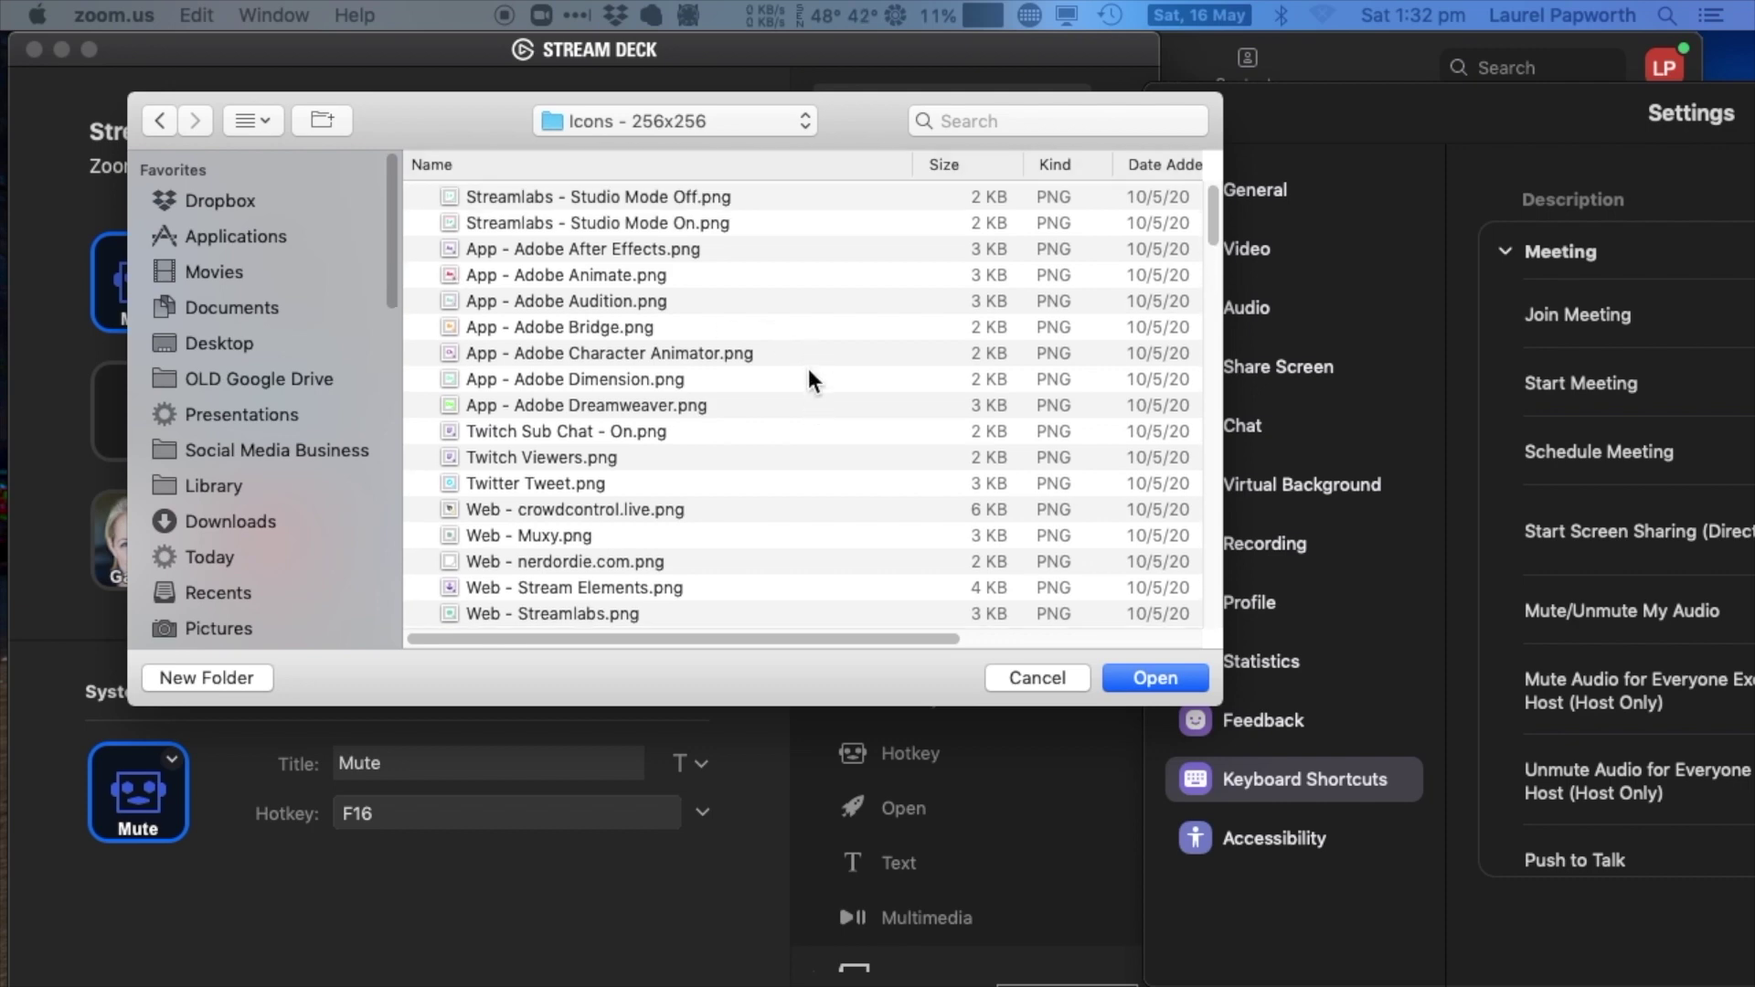
click(253, 120)
click(324, 224)
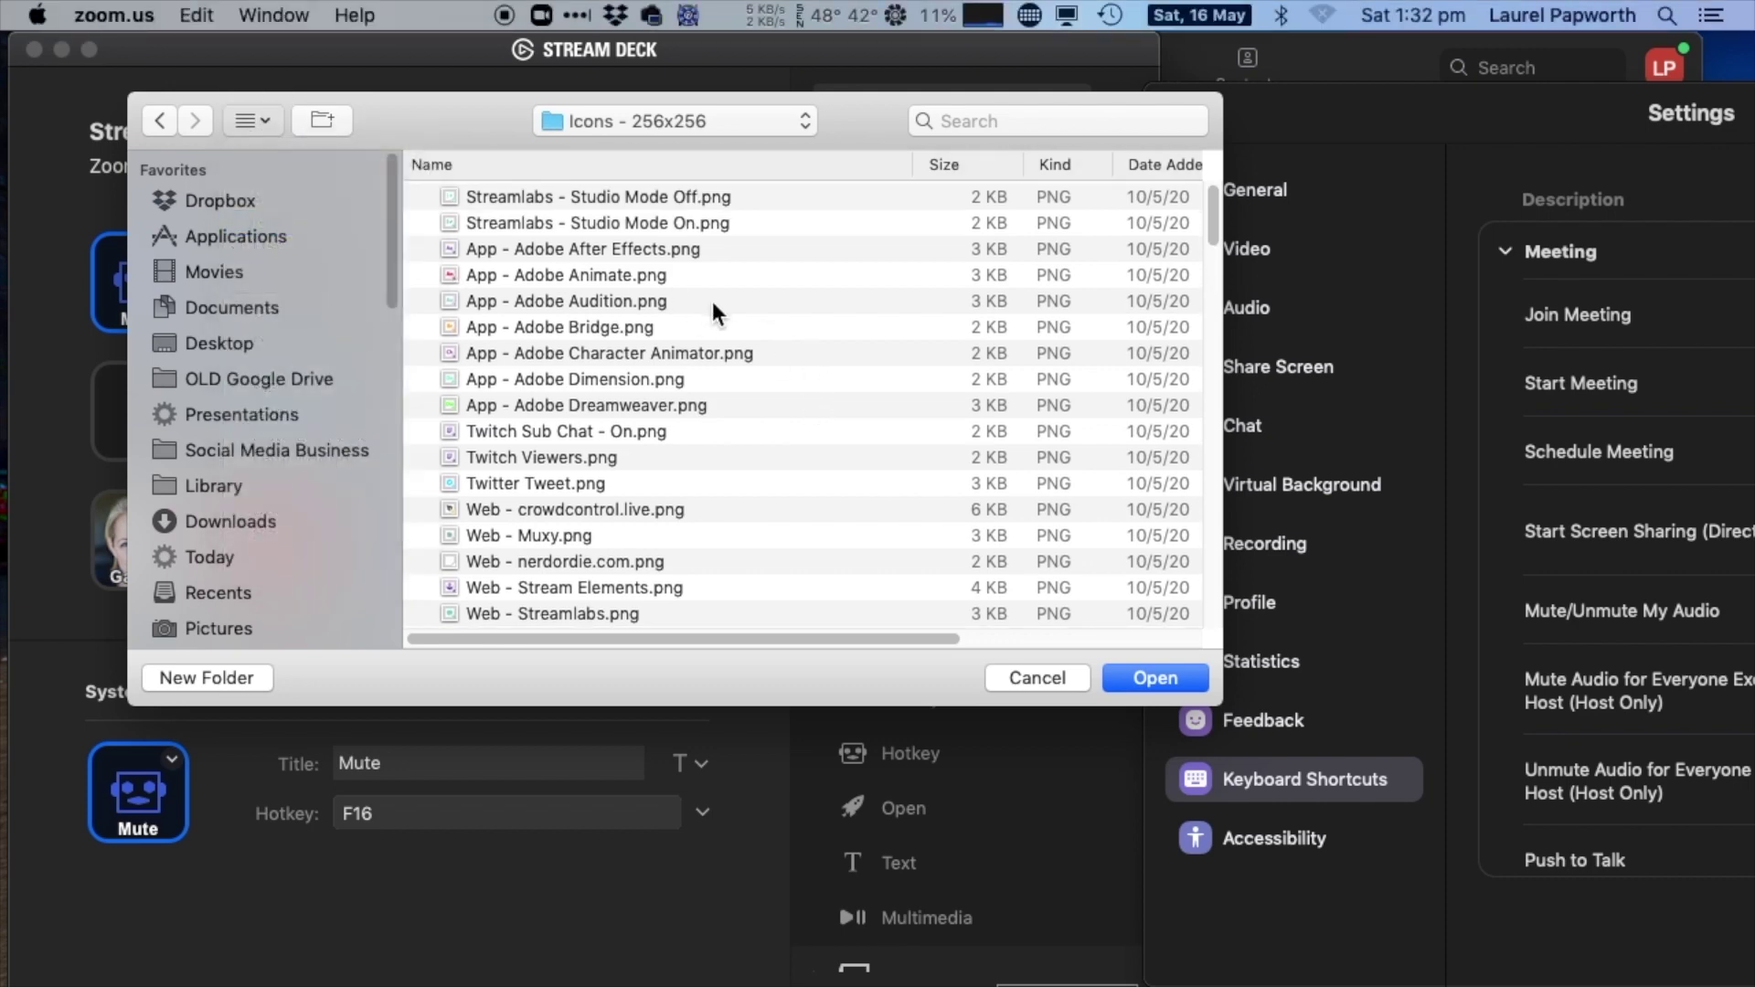
scroll(852, 484, down, 10)
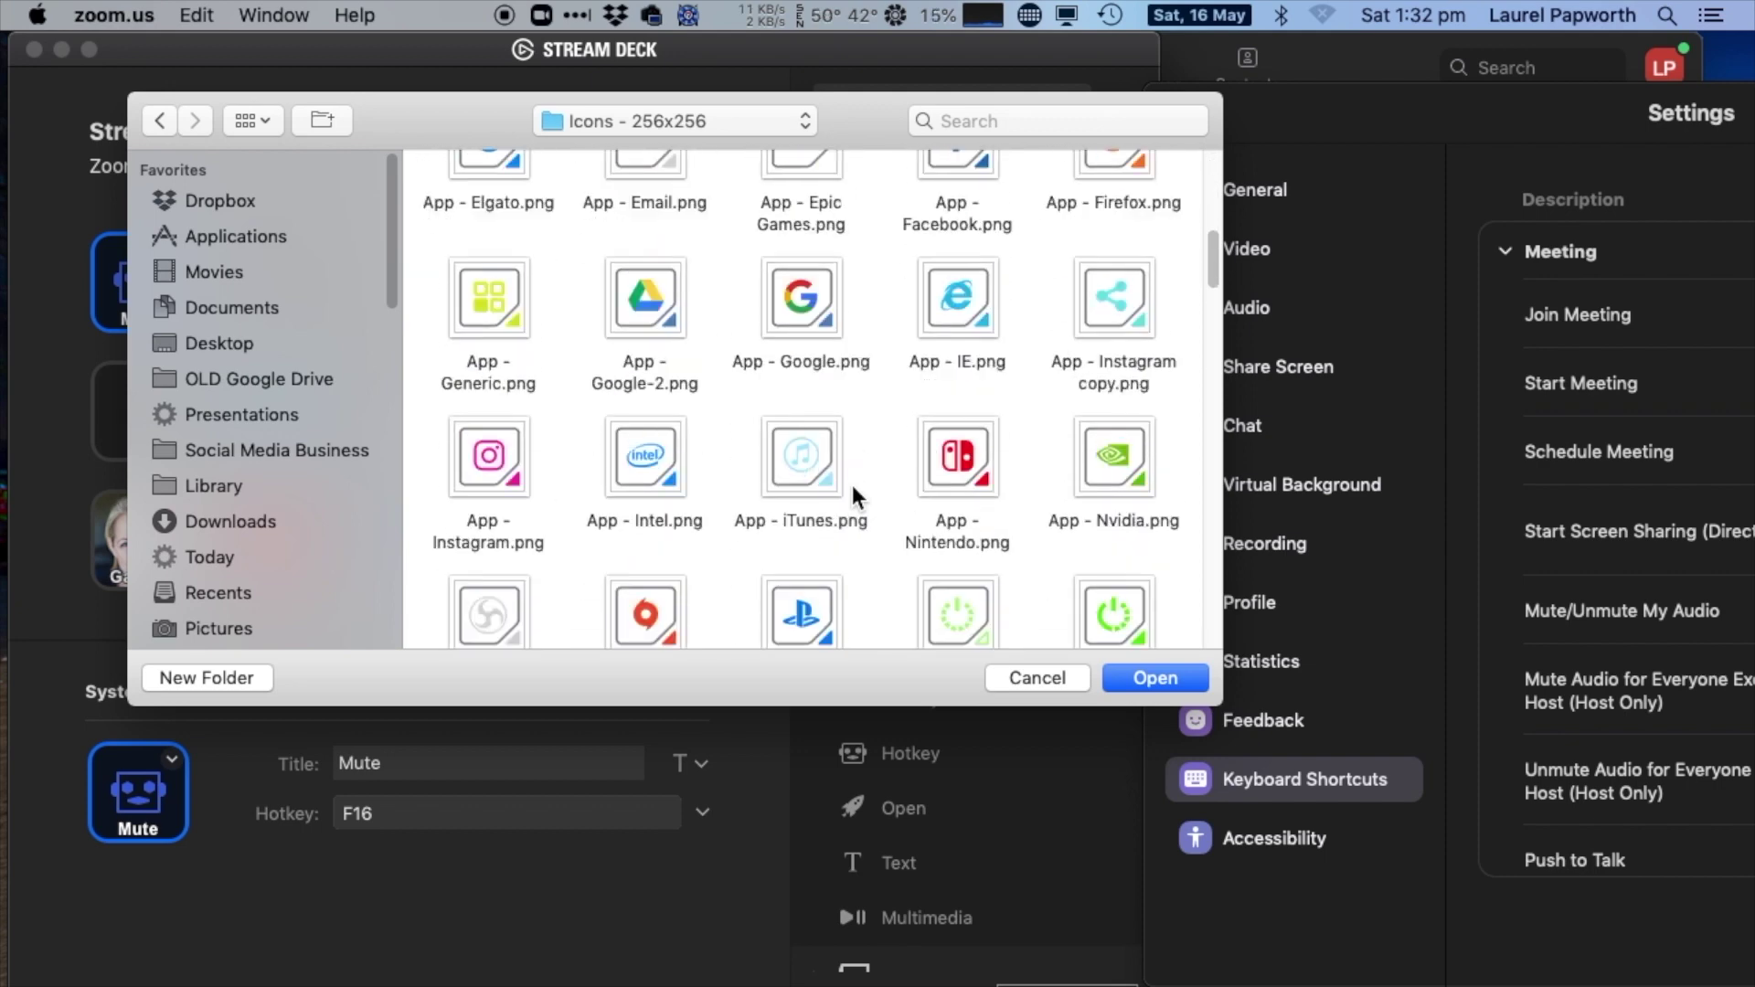
scroll(852, 491, down, 20)
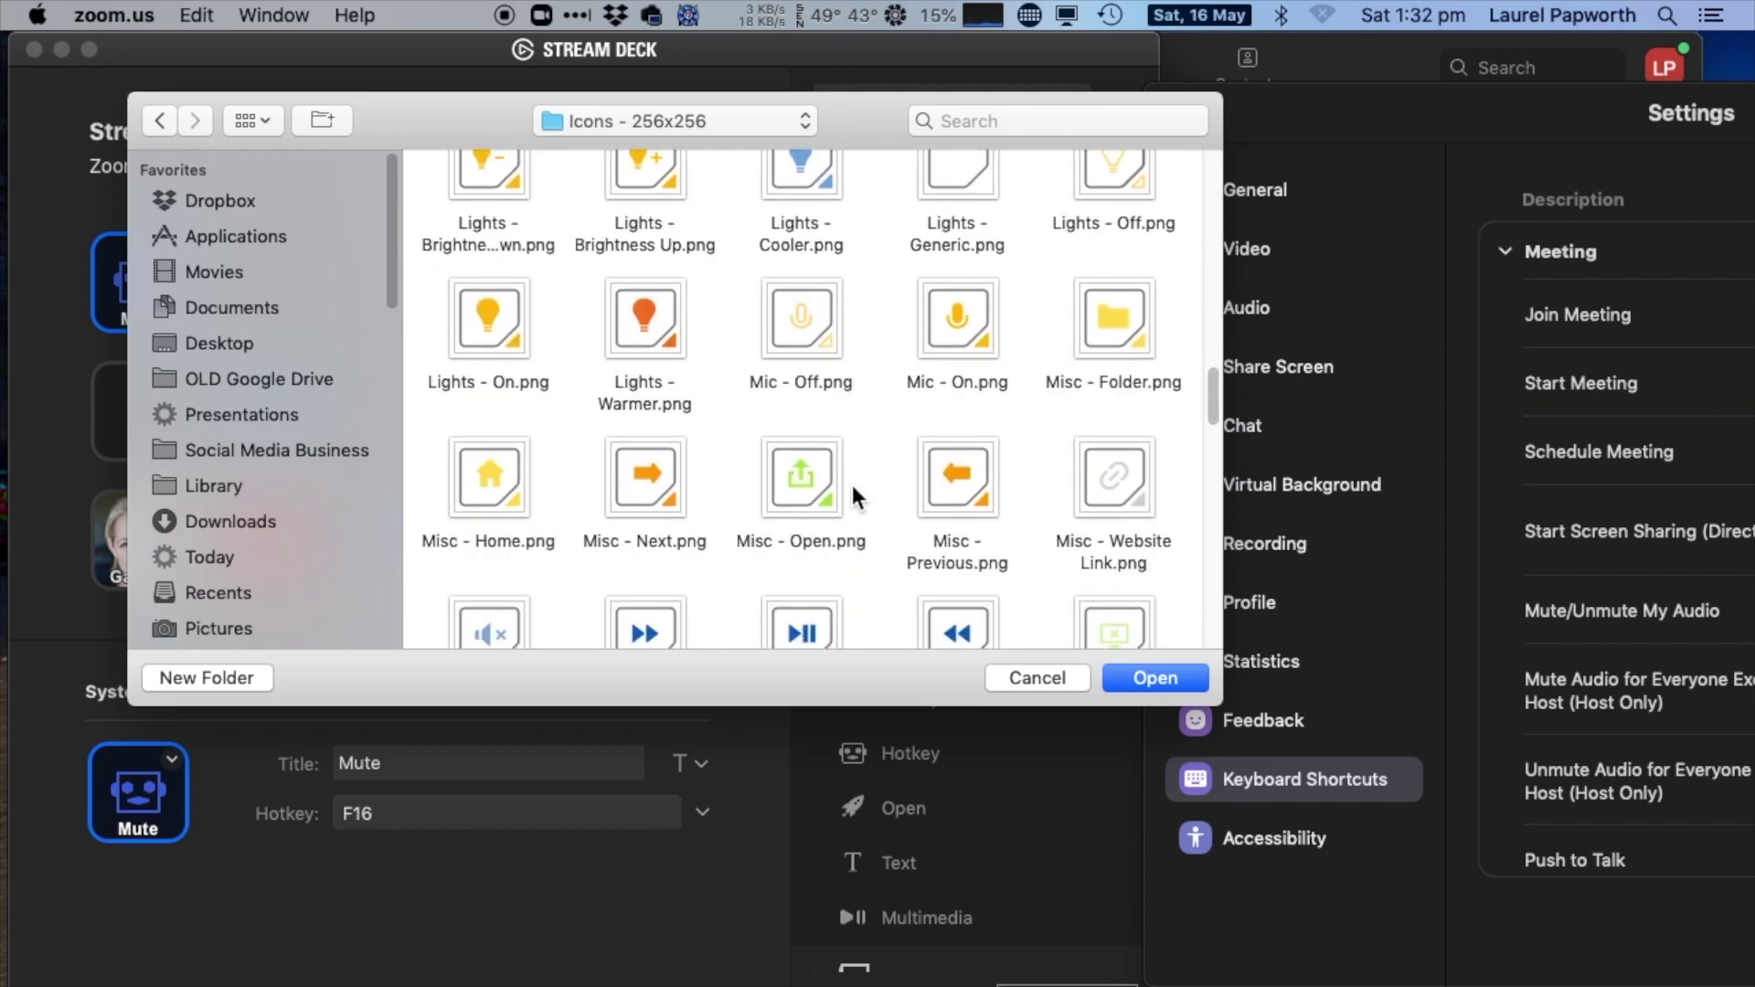
scroll(852, 496, down, 10)
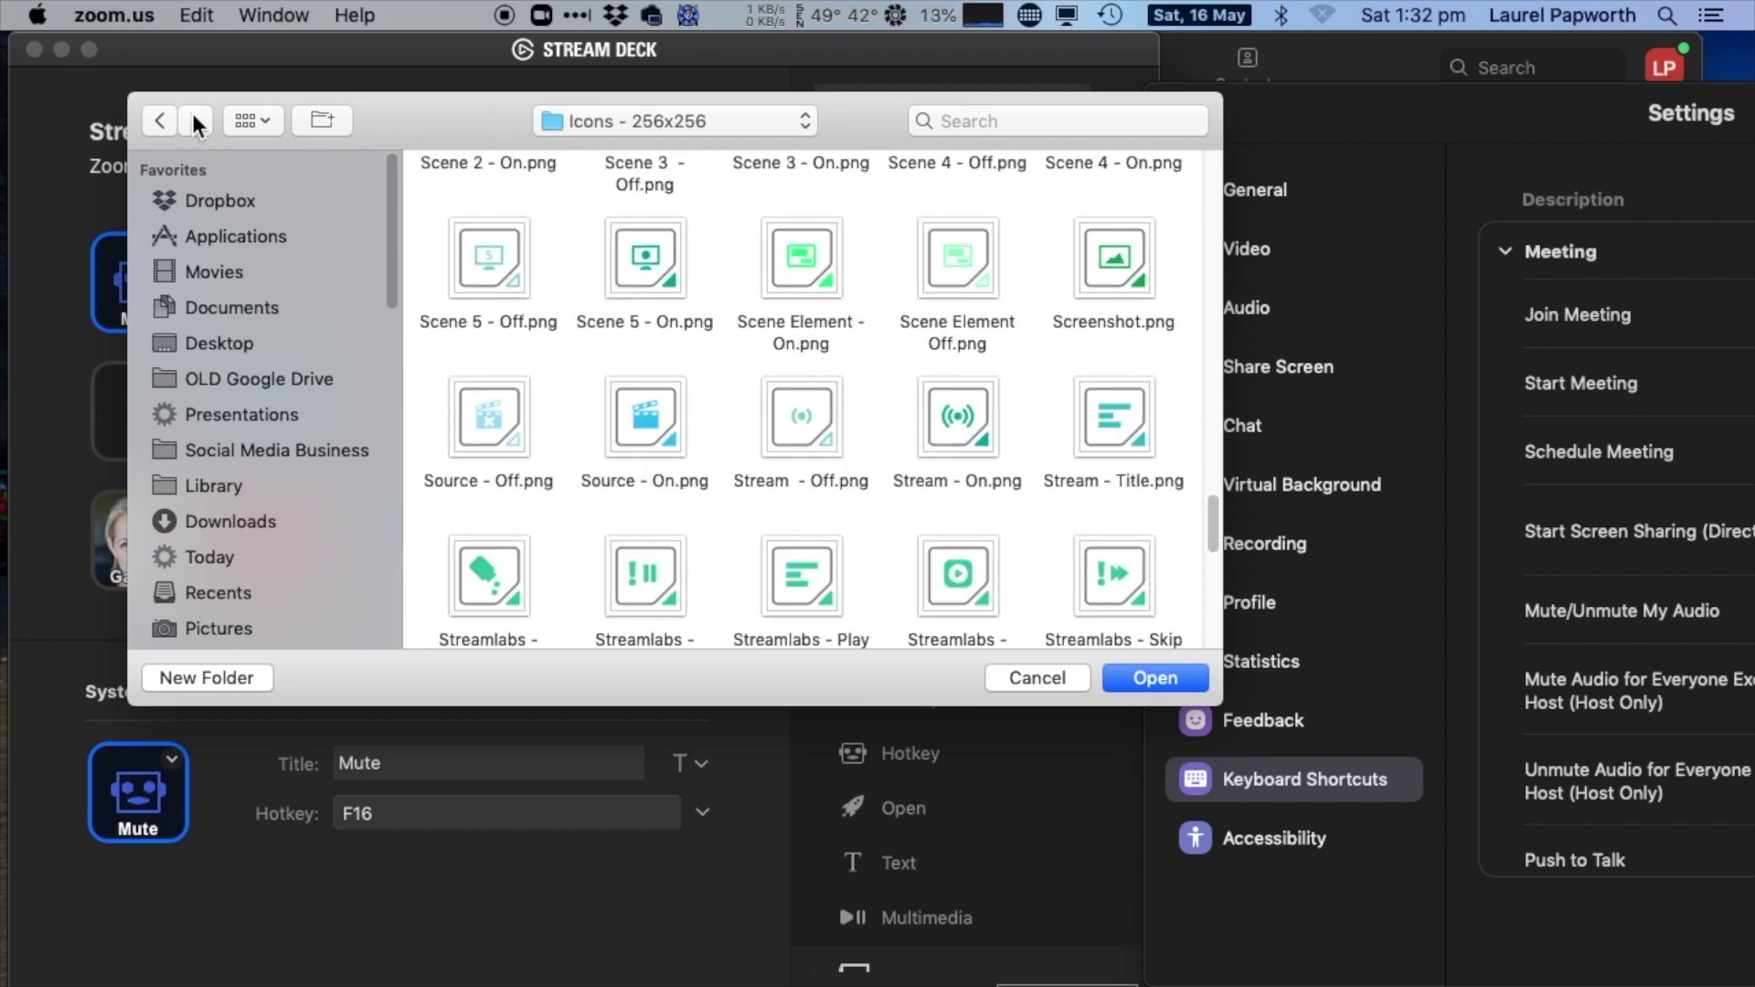
click(1037, 677)
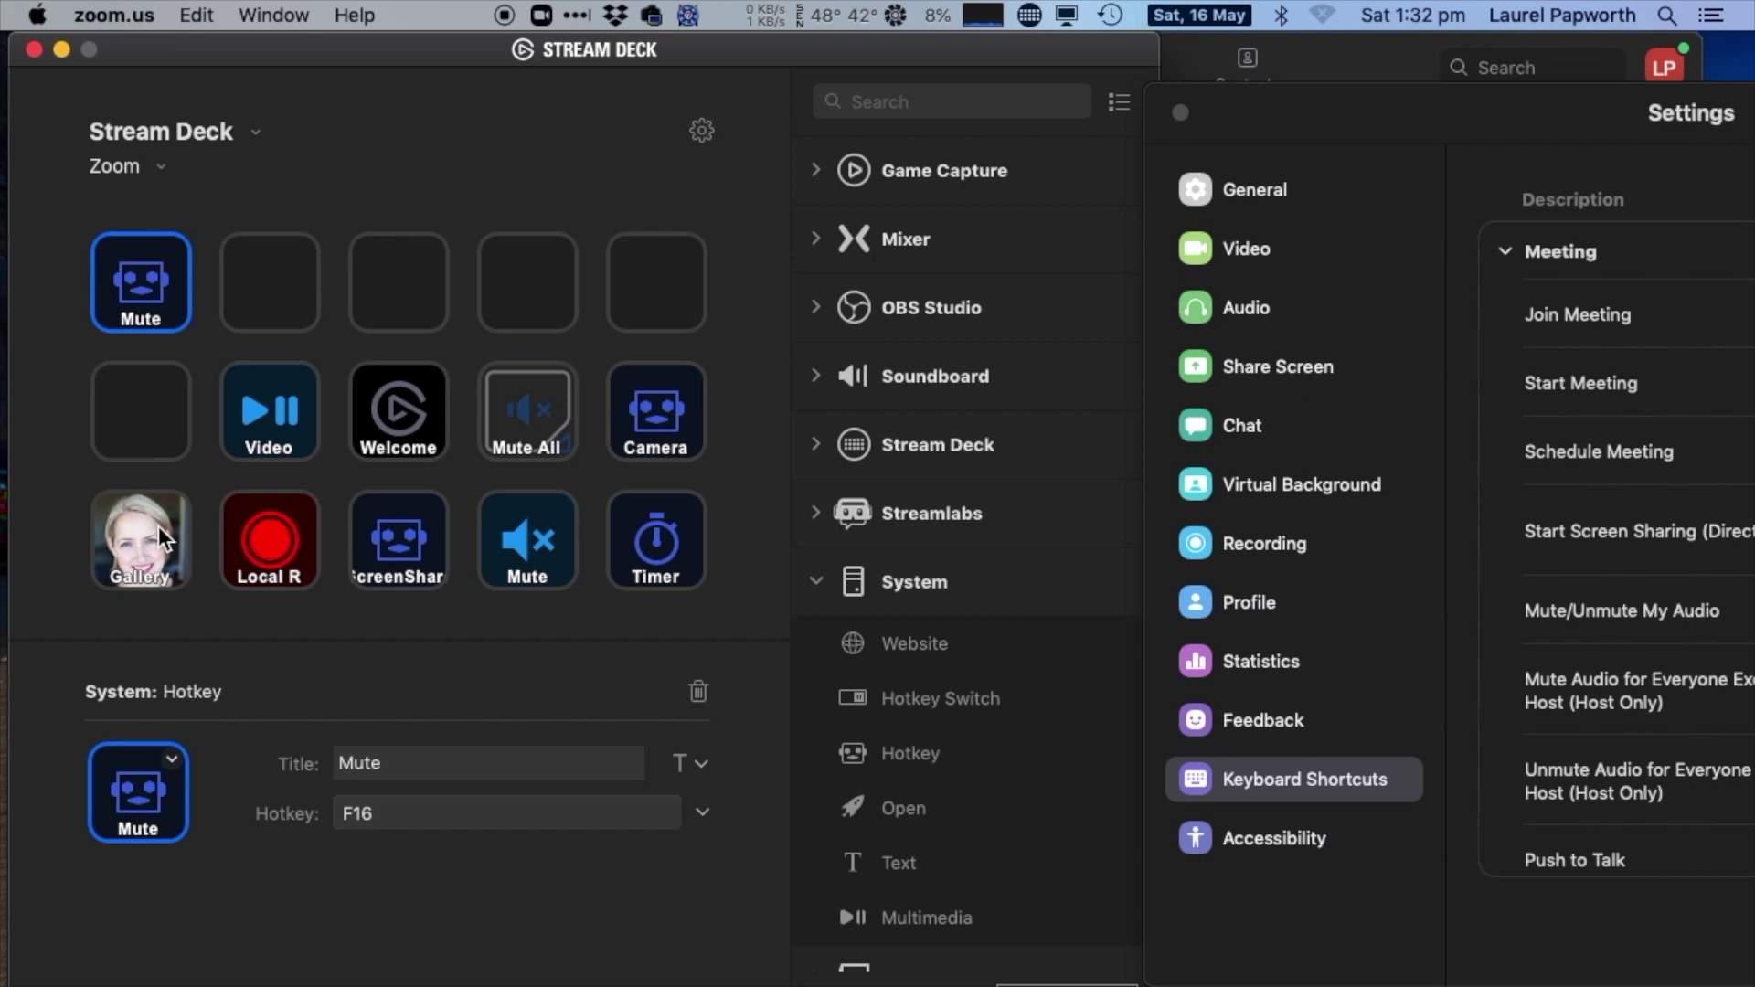
drag(1270, 97, 788, 89)
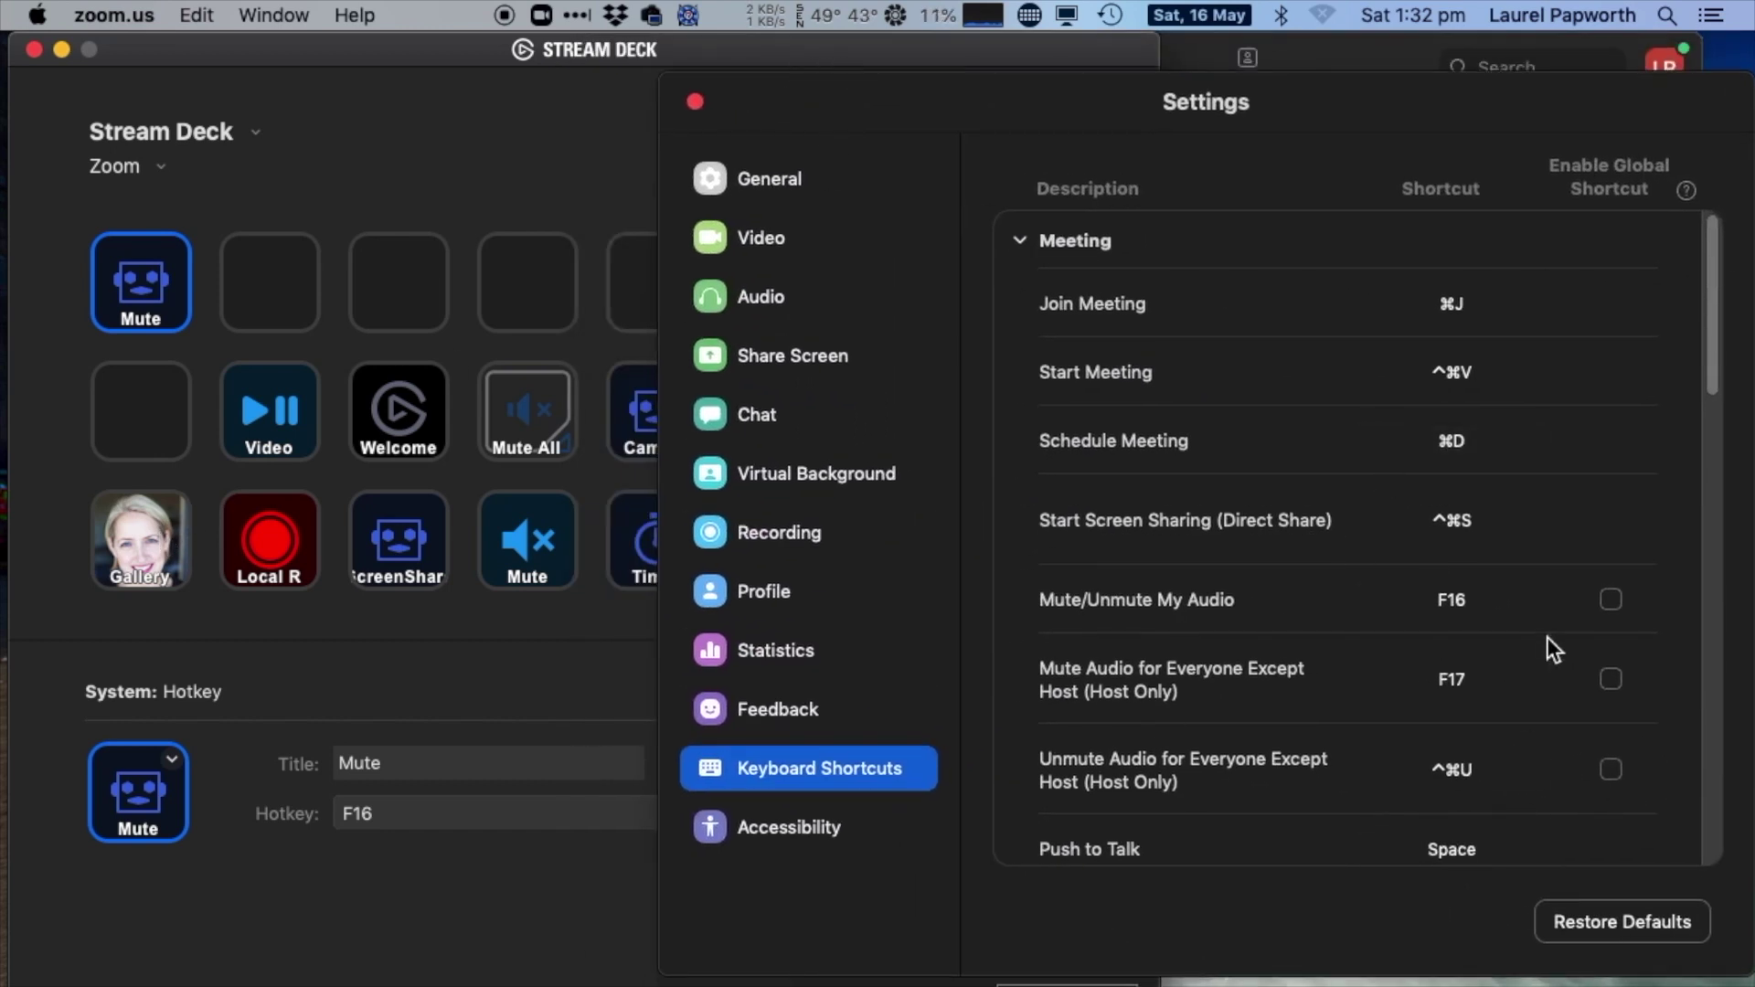
scroll(1444, 750, down, 10)
drag(896, 110, 926, 103)
click(523, 92)
drag(819, 123, 1261, 117)
- Drop another System Hotkey action onto the empty second key beside Mute
click(857, 761)
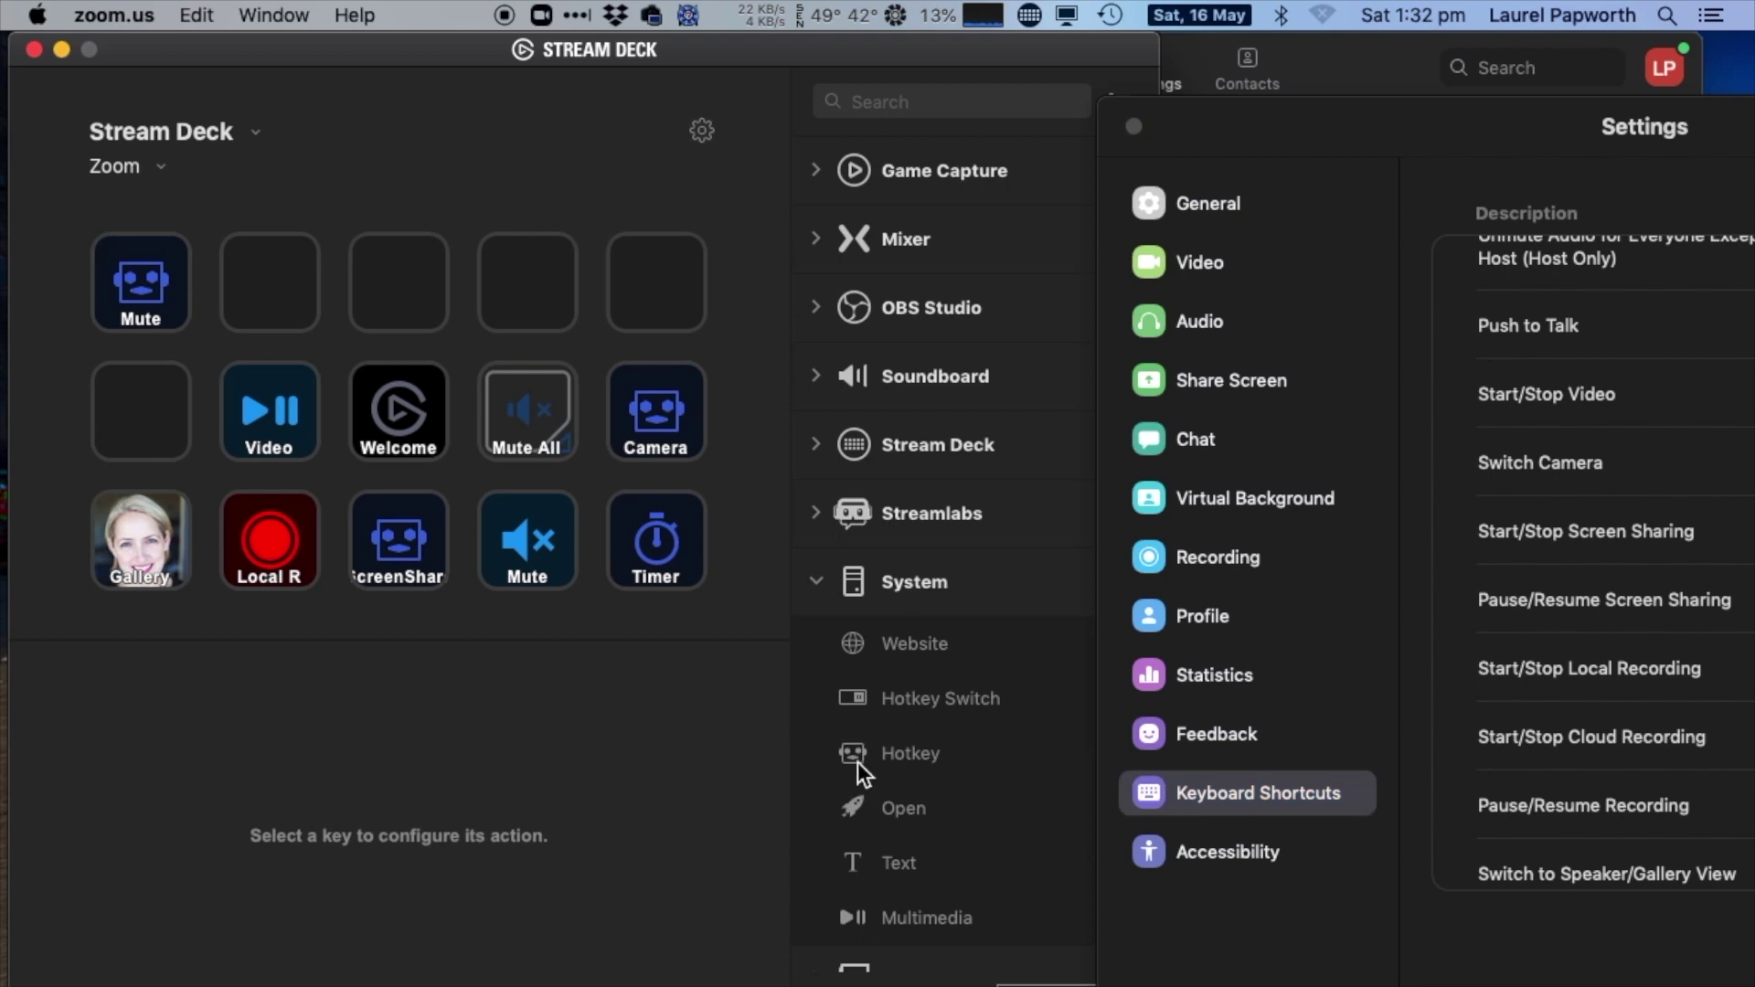
drag(861, 753, 294, 295)
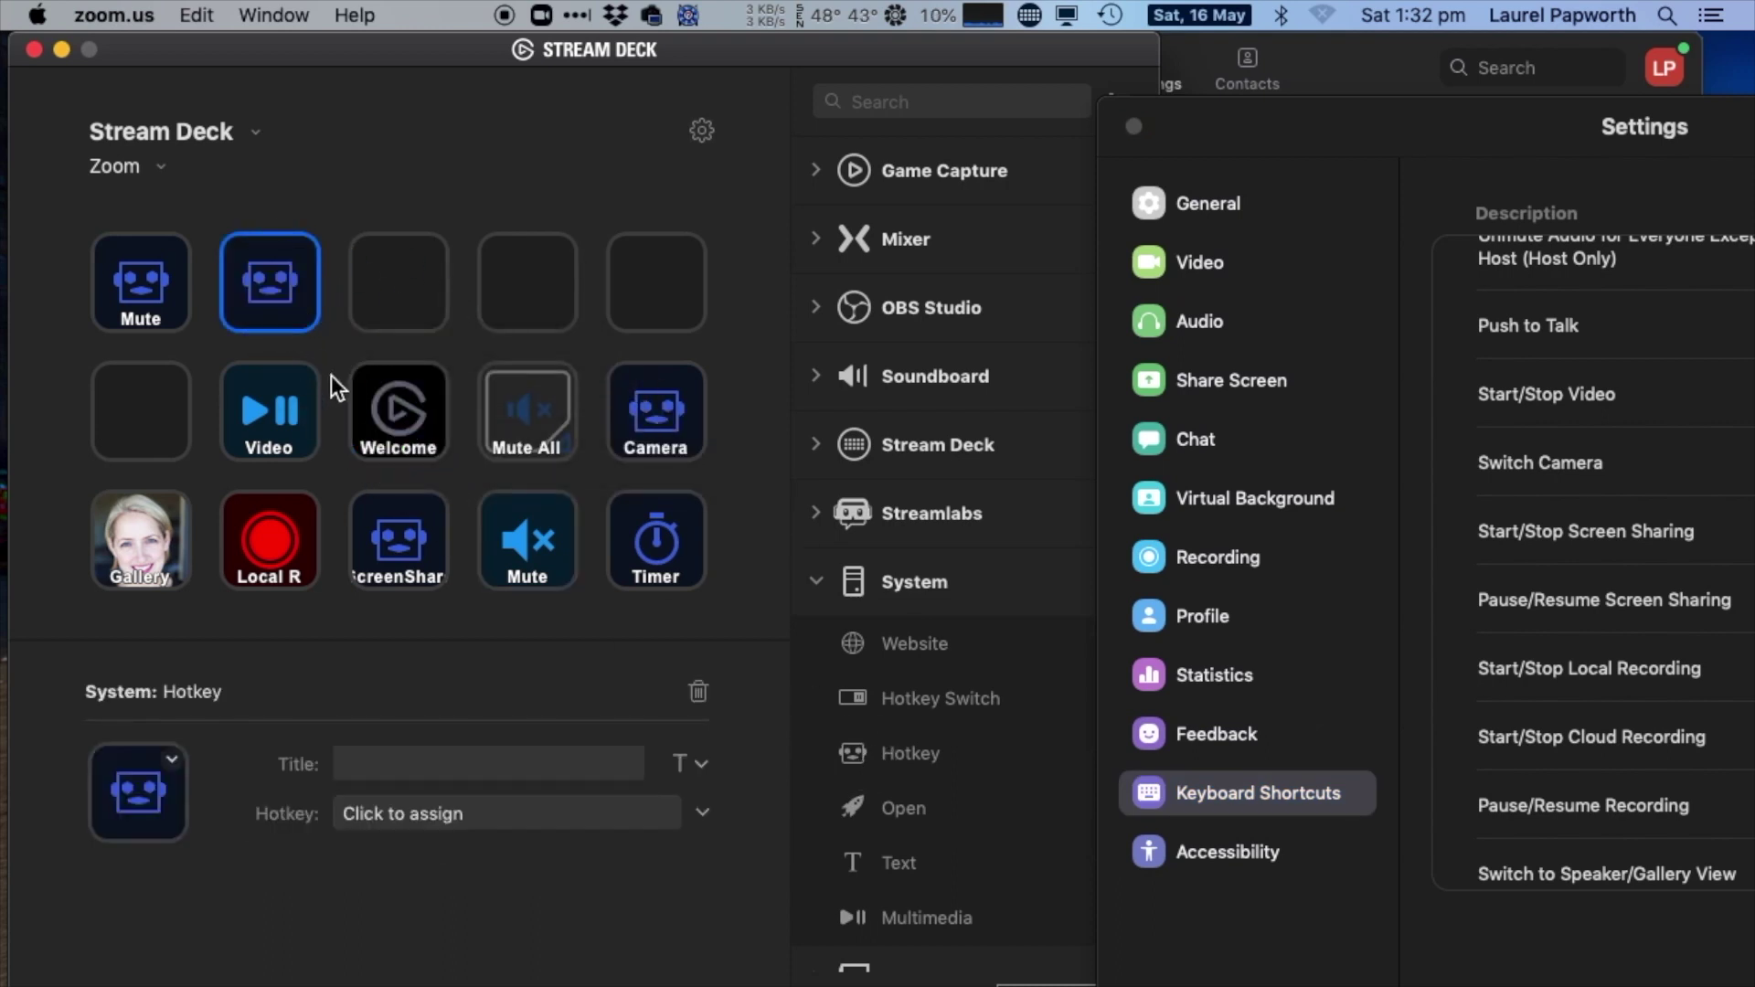